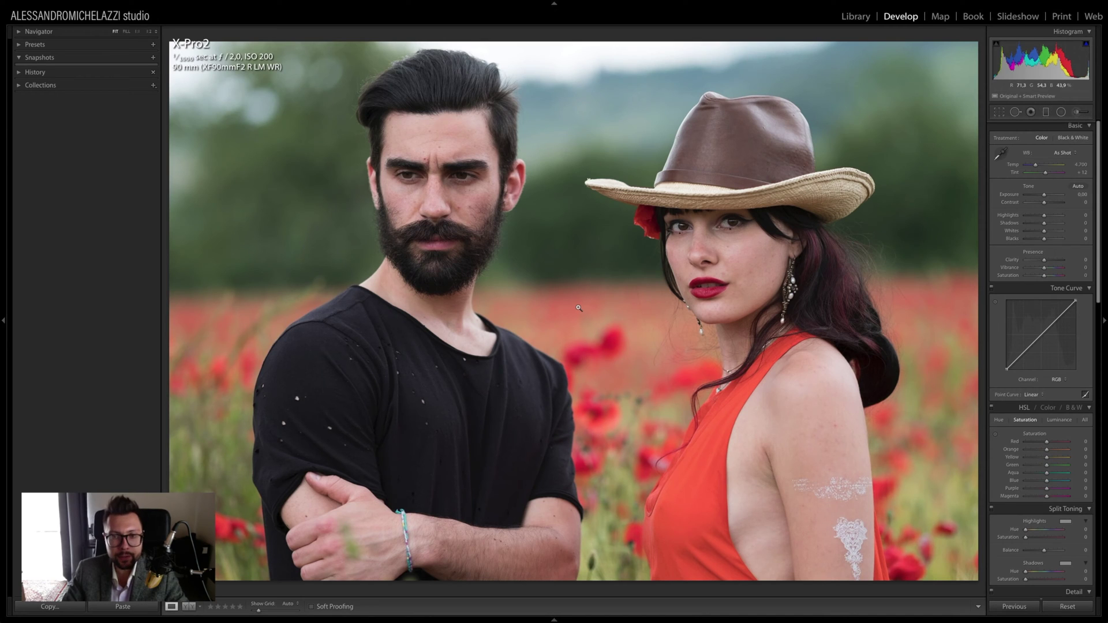
# - Examine the skin and detail of the man's and the woman's faces up close, and return to the full photo
pyautogui.click(521, 280)
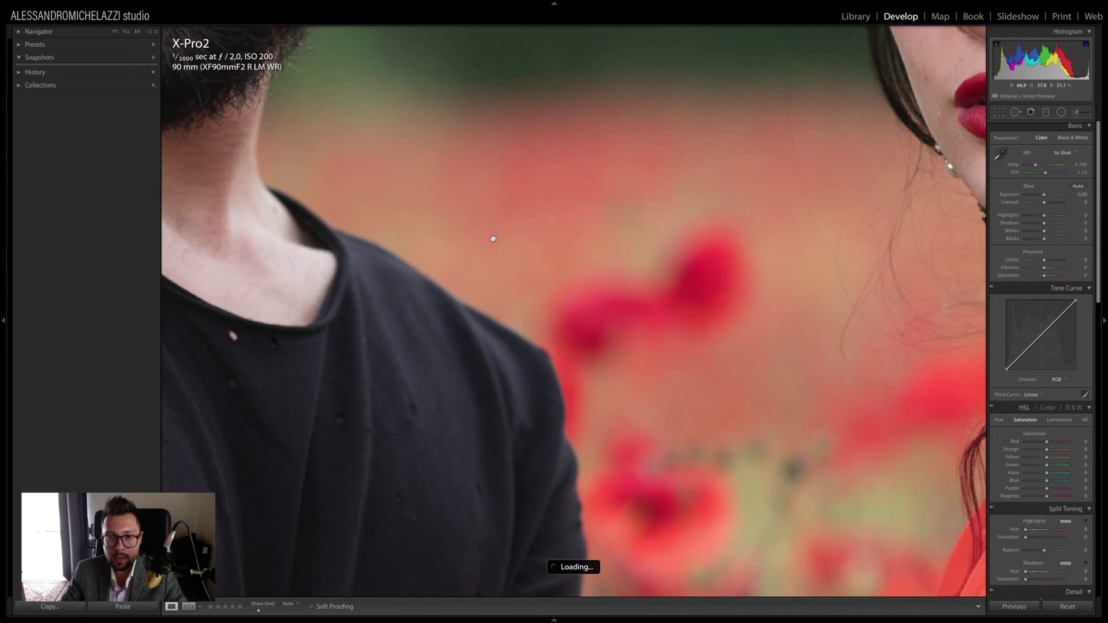
pyautogui.moveTo(493, 238); pyautogui.dragTo(601, 470)
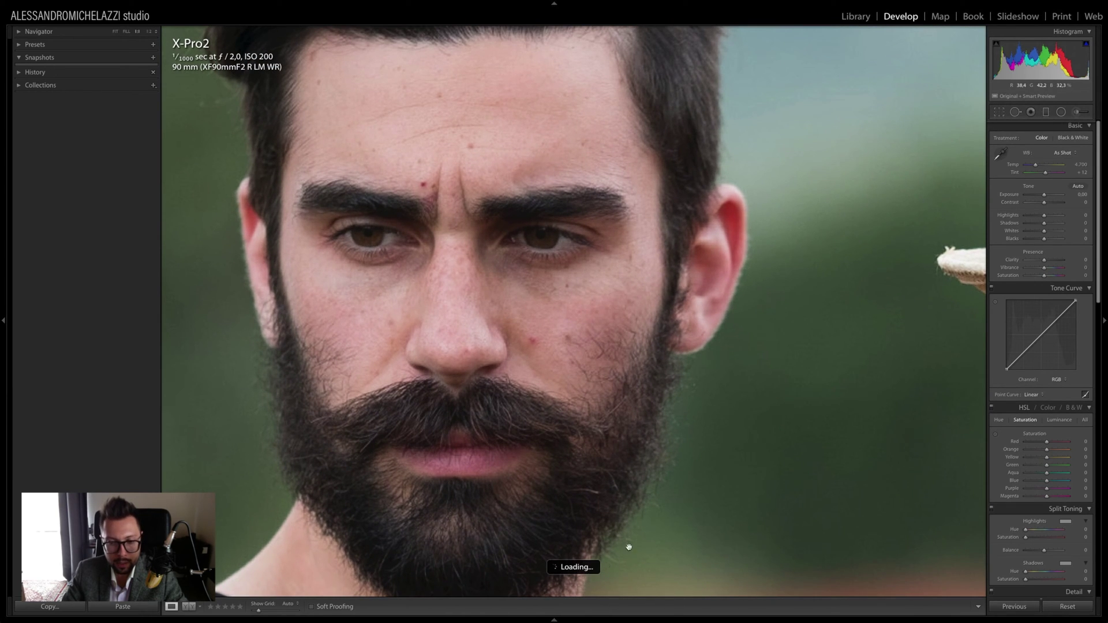
pyautogui.moveTo(791, 319); pyautogui.dragTo(715, 316)
pyautogui.hscroll(10, 674, 311)
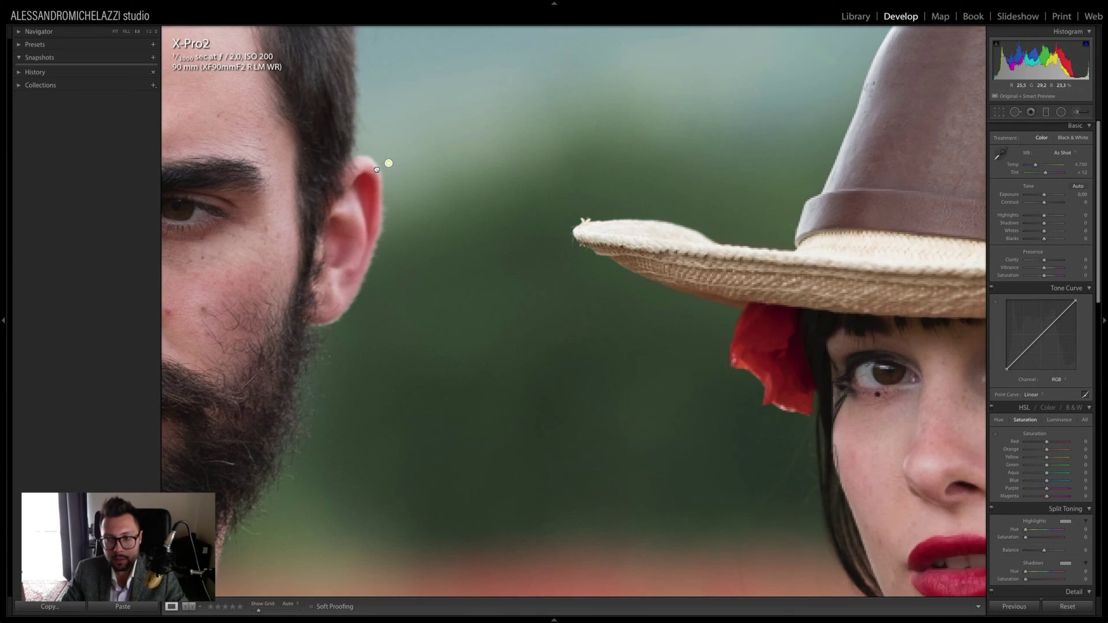
pyautogui.hscroll(10, 383, 161)
pyautogui.scroll(-4, 383, 161)
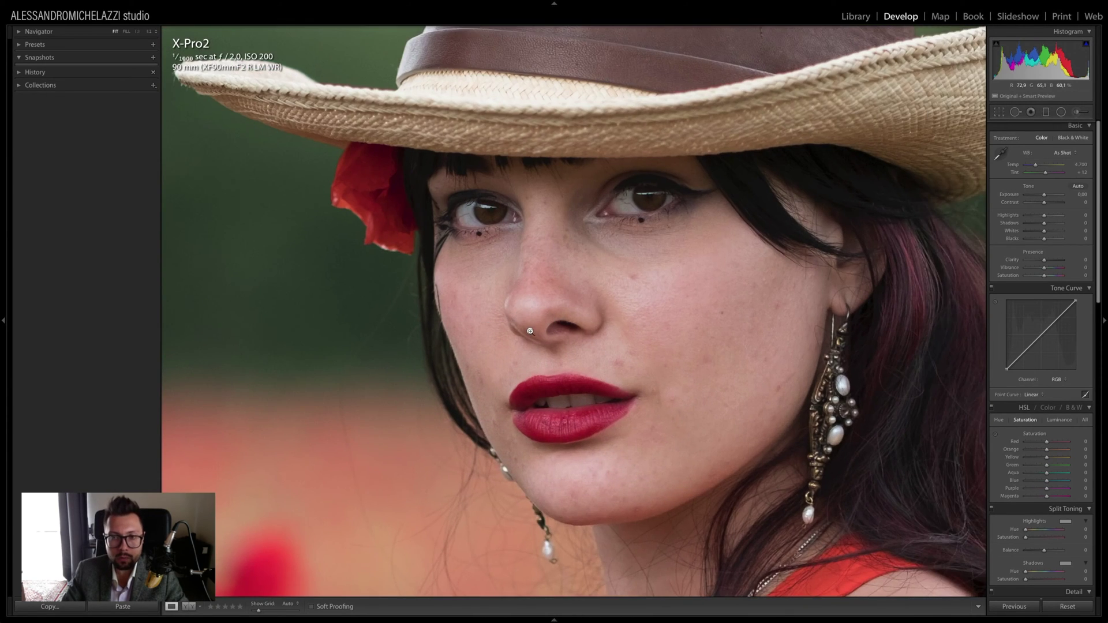
pyautogui.click(530, 332)
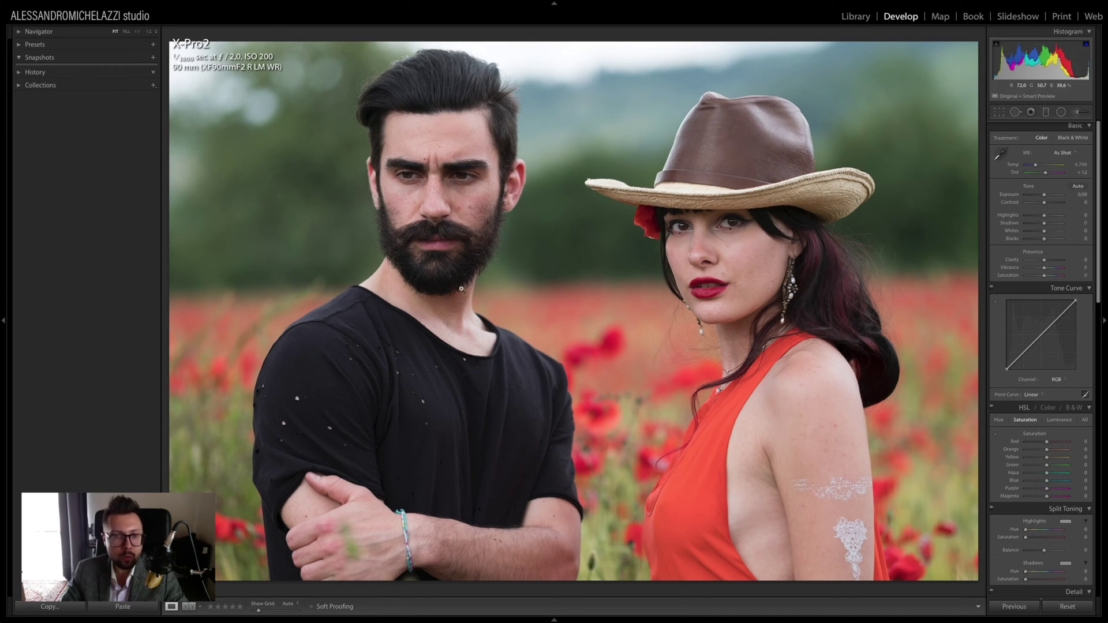
# - Save the unedited state of the photo as a snapshot named "1_No Edit"
pyautogui.click(153, 57)
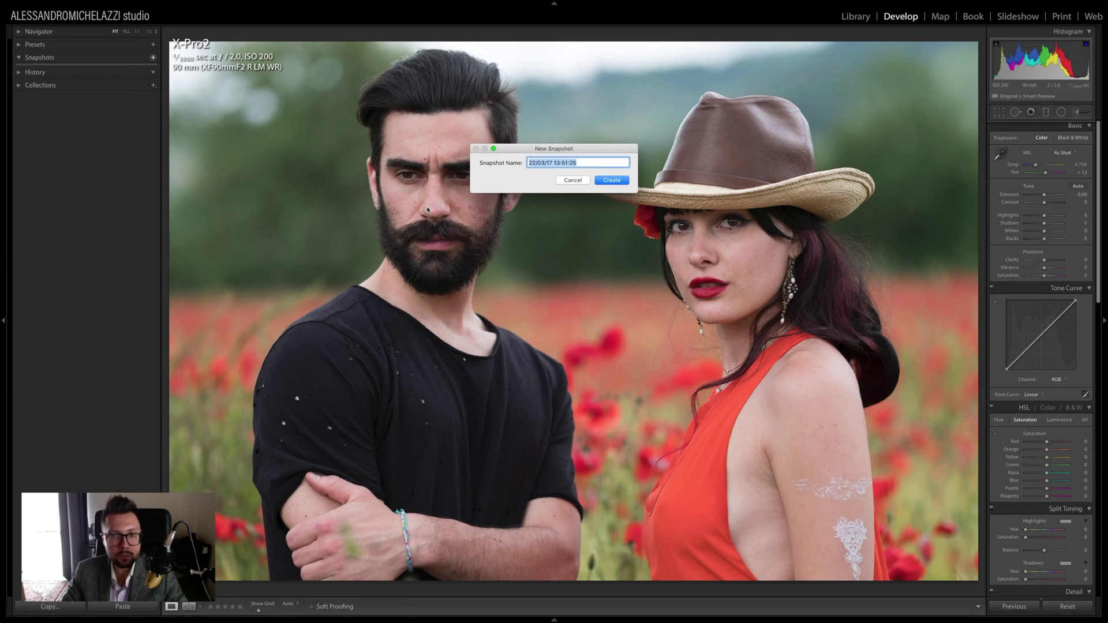
pyautogui.write('1_')
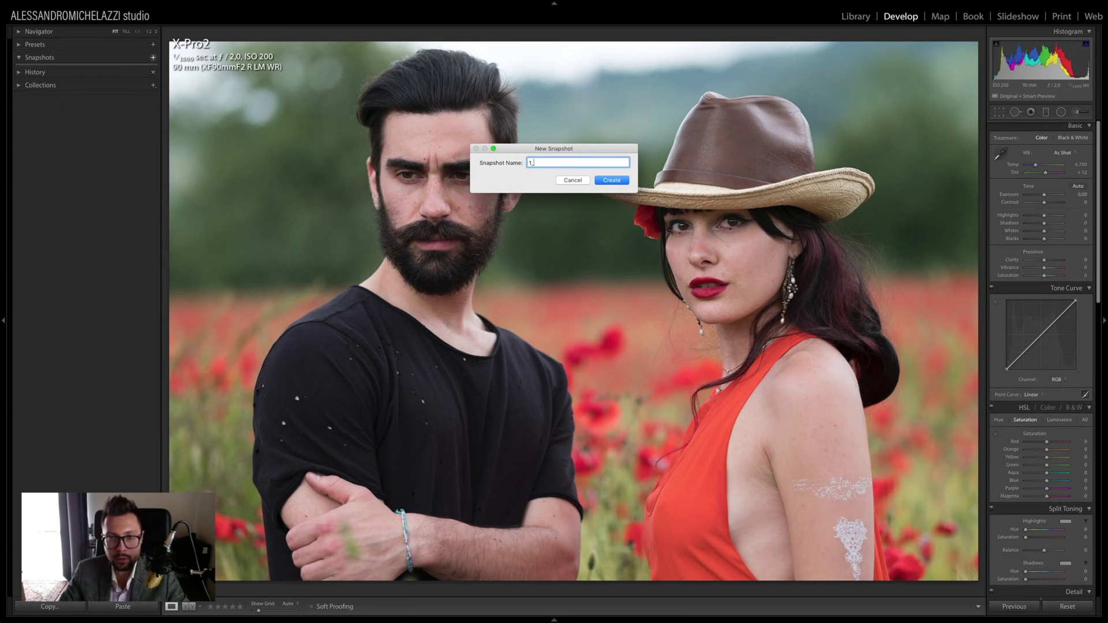
pyautogui.write('No Edit')
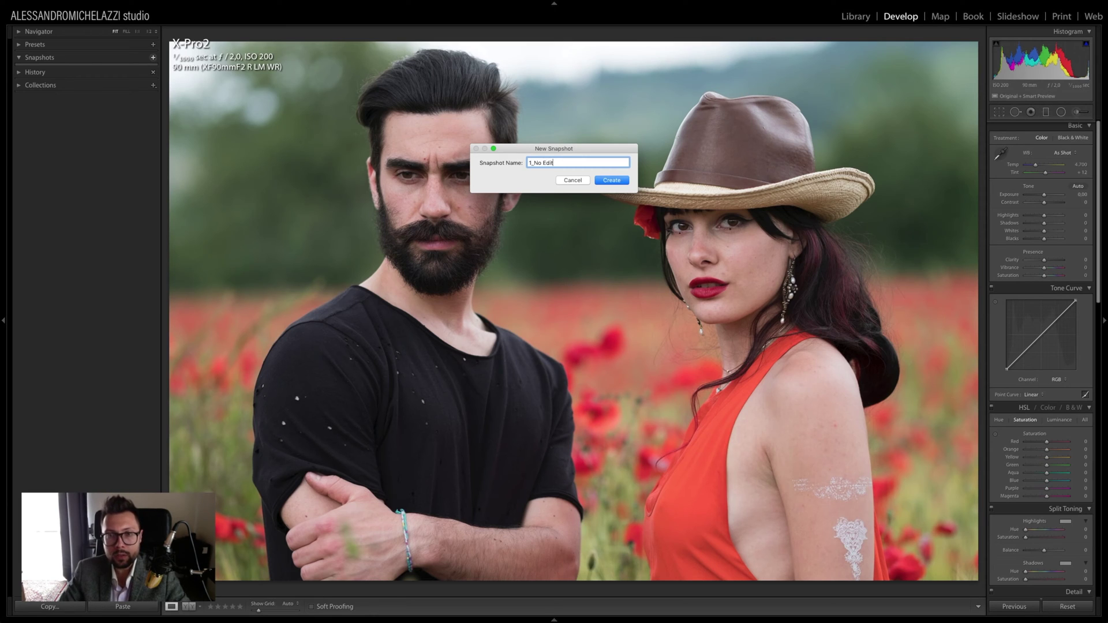
pyautogui.press('Return')
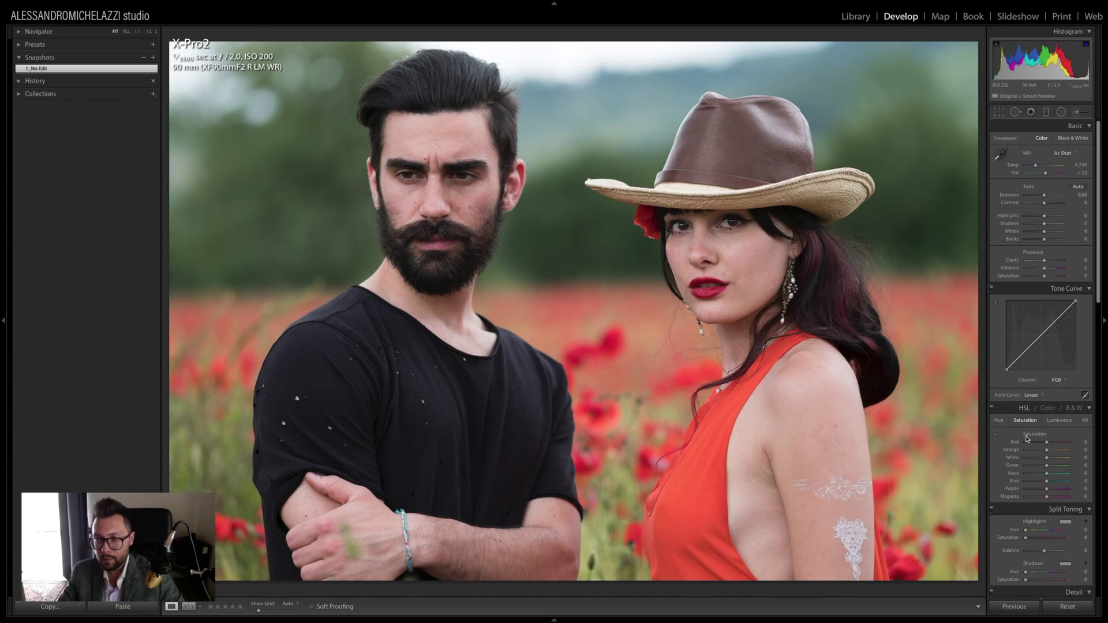
# - Change the camera calibration profile to Camera CLASSIC CHROME
pyautogui.scroll(-15, 1026, 439)
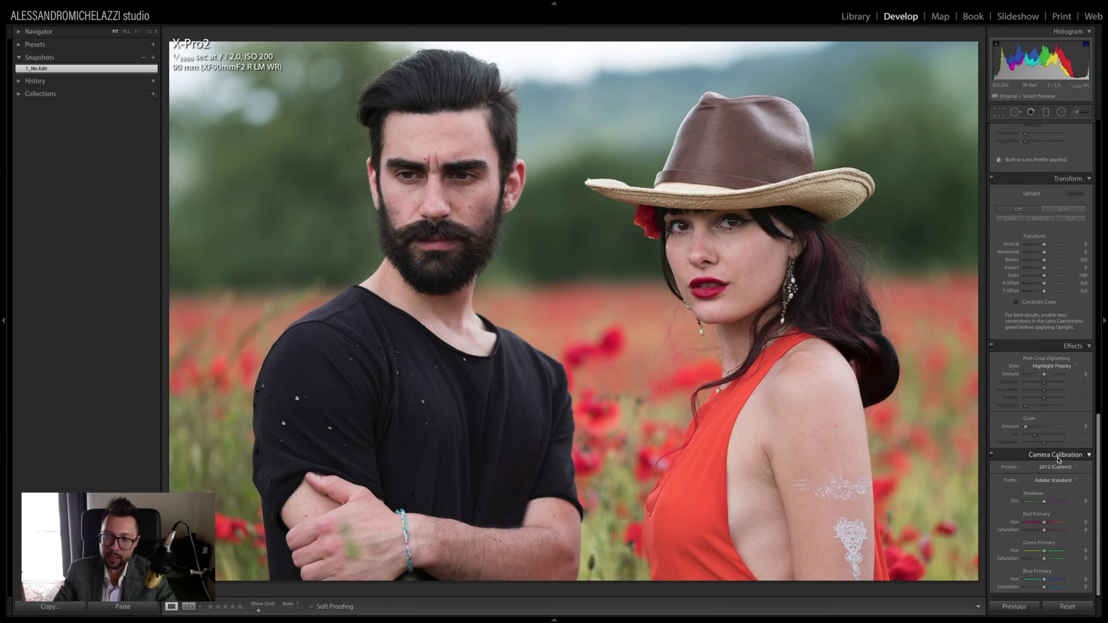
pyautogui.click(1054, 481)
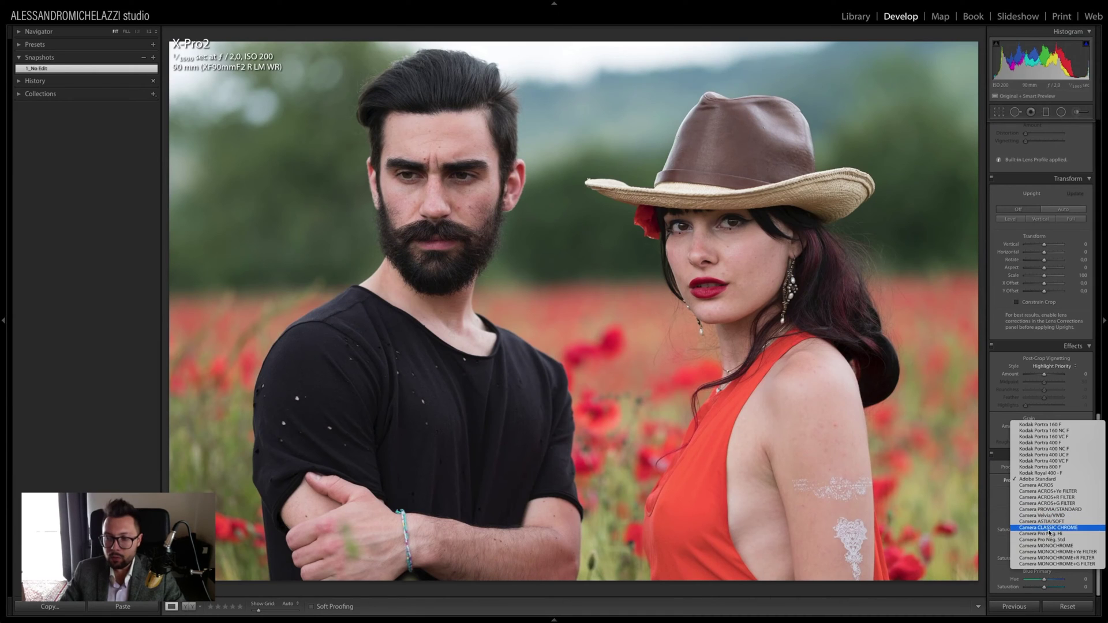
pyautogui.click(1048, 527)
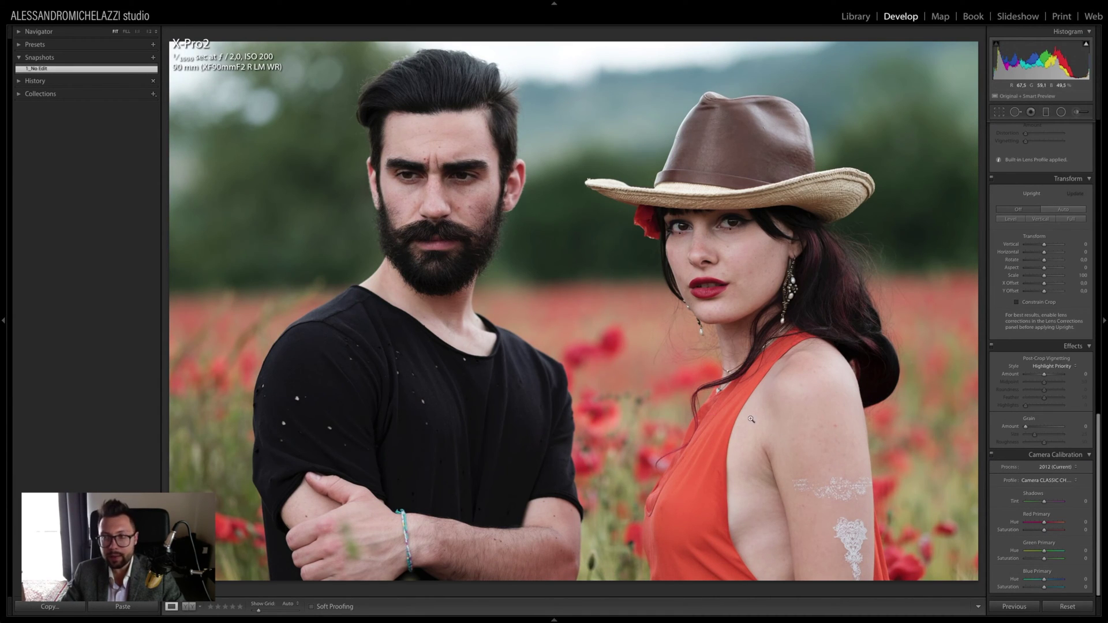
# - Try the Camera ASTIA/SOFT profile for comparison and switch back to Camera CLASSIC CHROME
pyautogui.click(1037, 480)
pyautogui.click(1054, 473)
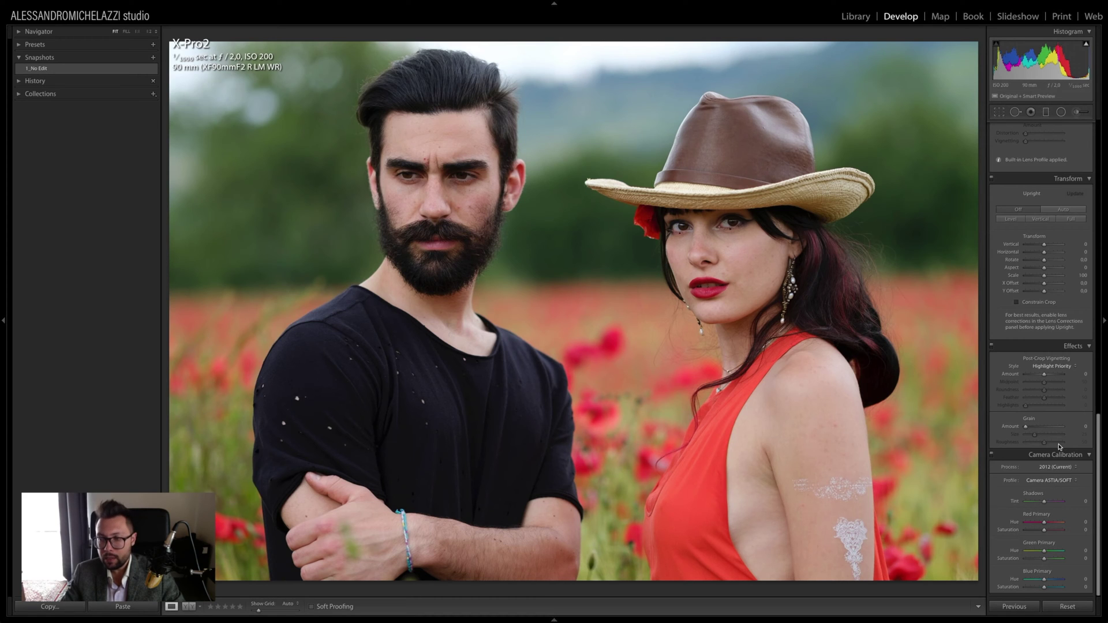
pyautogui.click(1051, 481)
pyautogui.click(1057, 488)
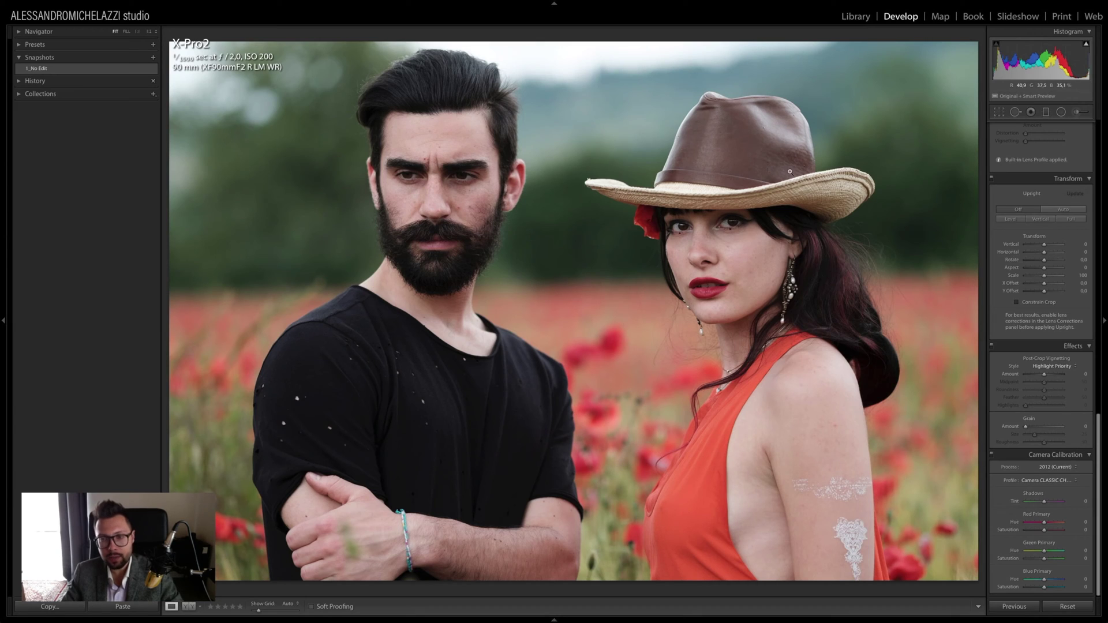
# - Raise the basic adjustments to Saturation +10, Vibrance +15 and Shadows +25
pyautogui.scroll(10, 1020, 391)
pyautogui.scroll(-1, 1020, 390)
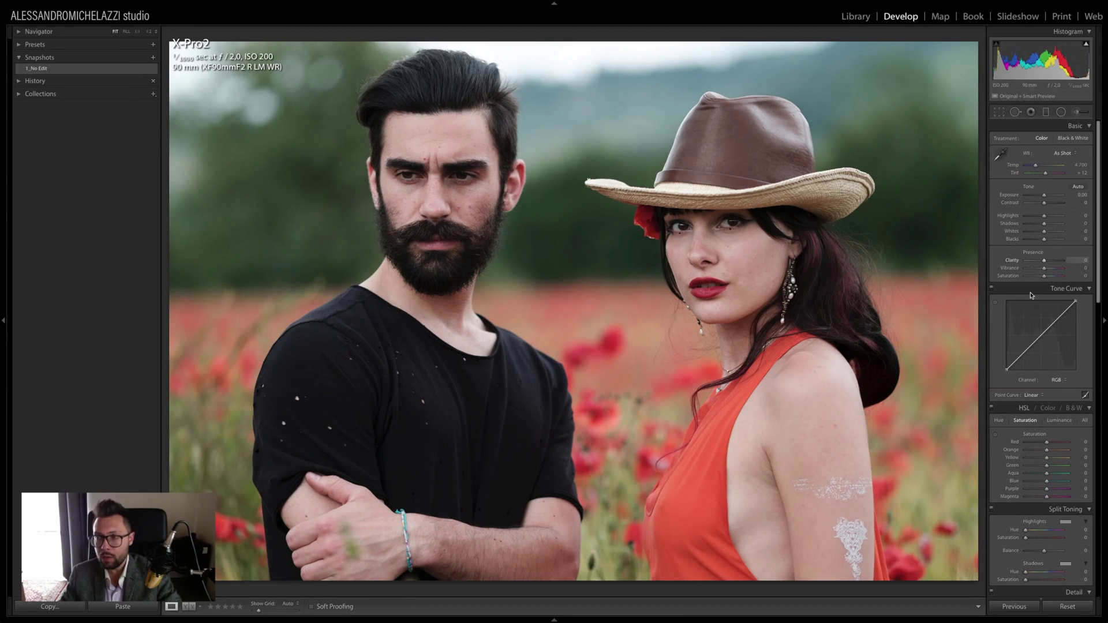
pyautogui.moveTo(1045, 276); pyautogui.dragTo(1045, 279)
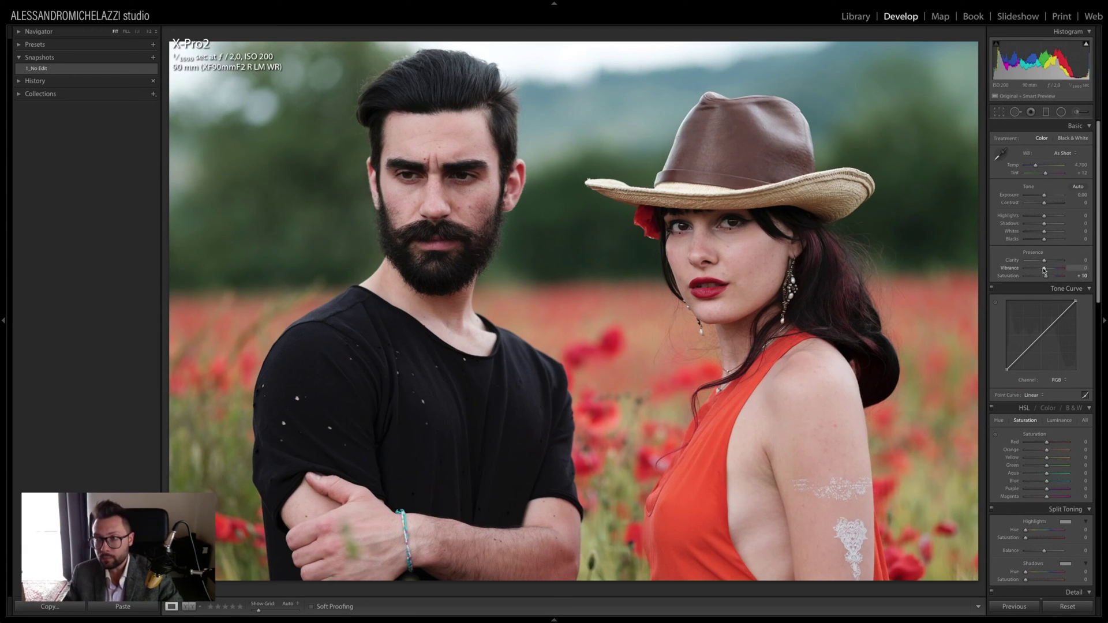
pyautogui.moveTo(1045, 270); pyautogui.dragTo(1047, 270)
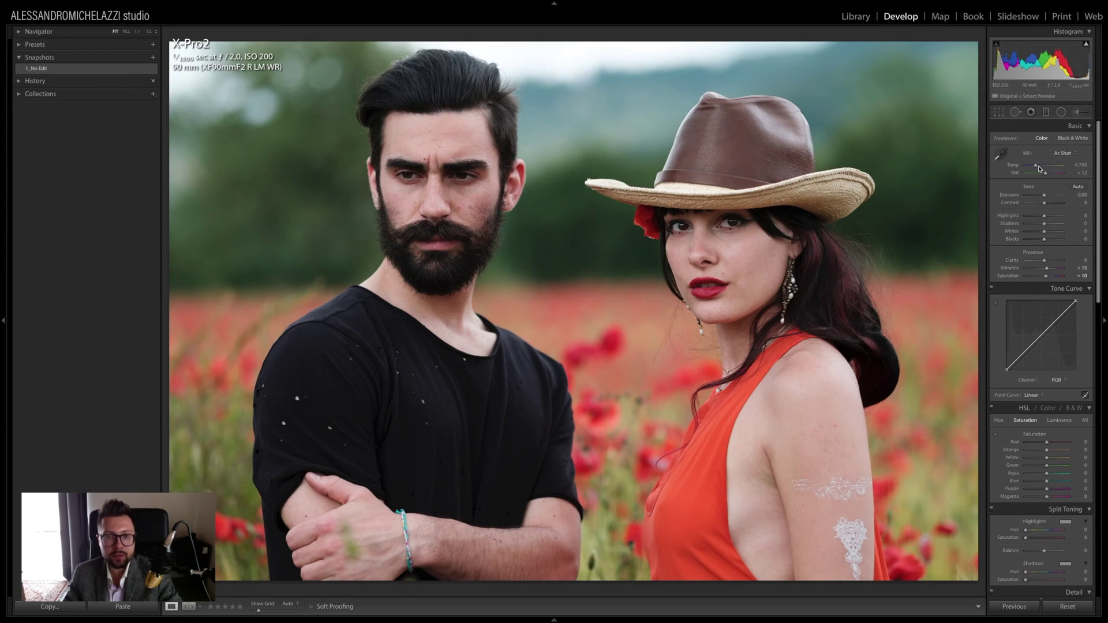
pyautogui.moveTo(1035, 223); pyautogui.dragTo(1047, 225)
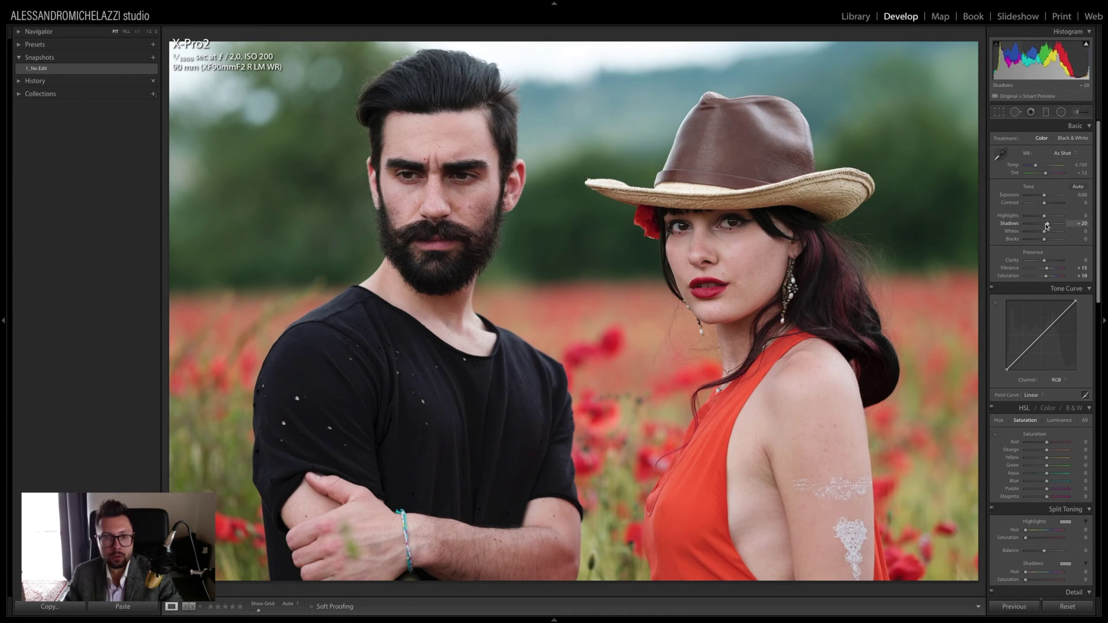
pyautogui.moveTo(1047, 226); pyautogui.dragTo(1048, 224)
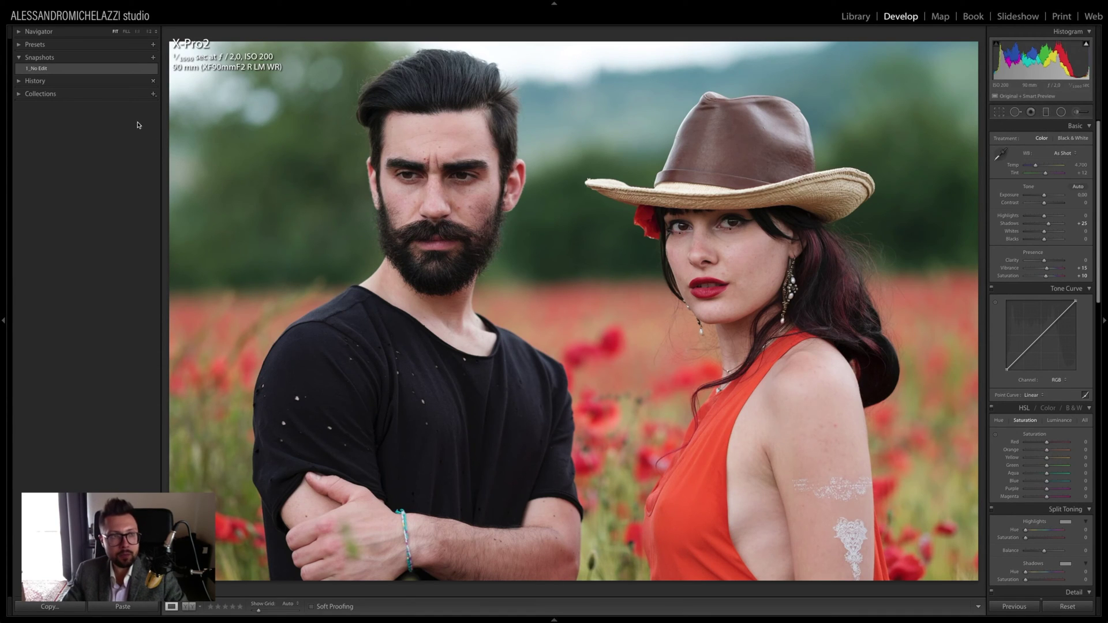
# - Compare the edit with the "1_No Edit" snapshot and restore the edited state
pyautogui.click(46, 70)
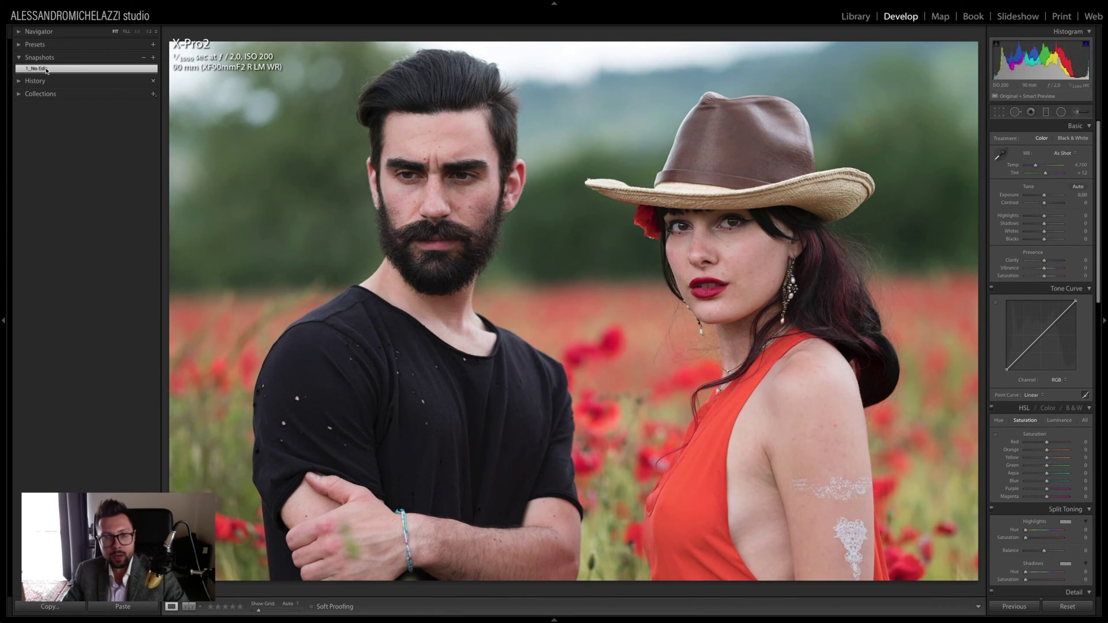
pyautogui.press('super+z')
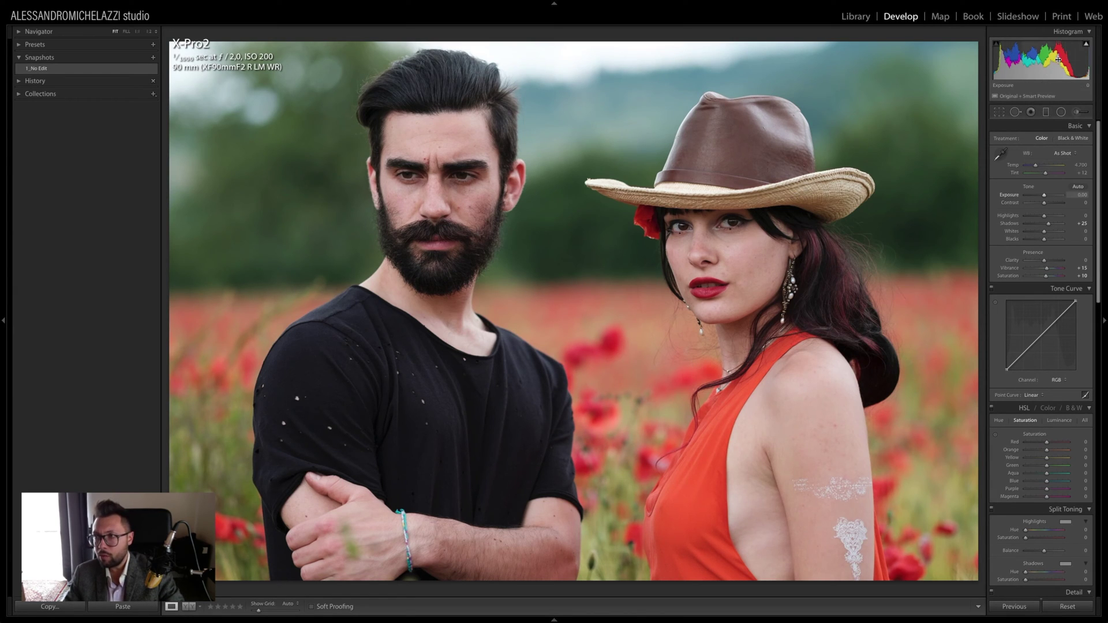
# - Cool the white balance by setting the temperature to 4,450
pyautogui.moveTo(1035, 167); pyautogui.dragTo(1035, 168)
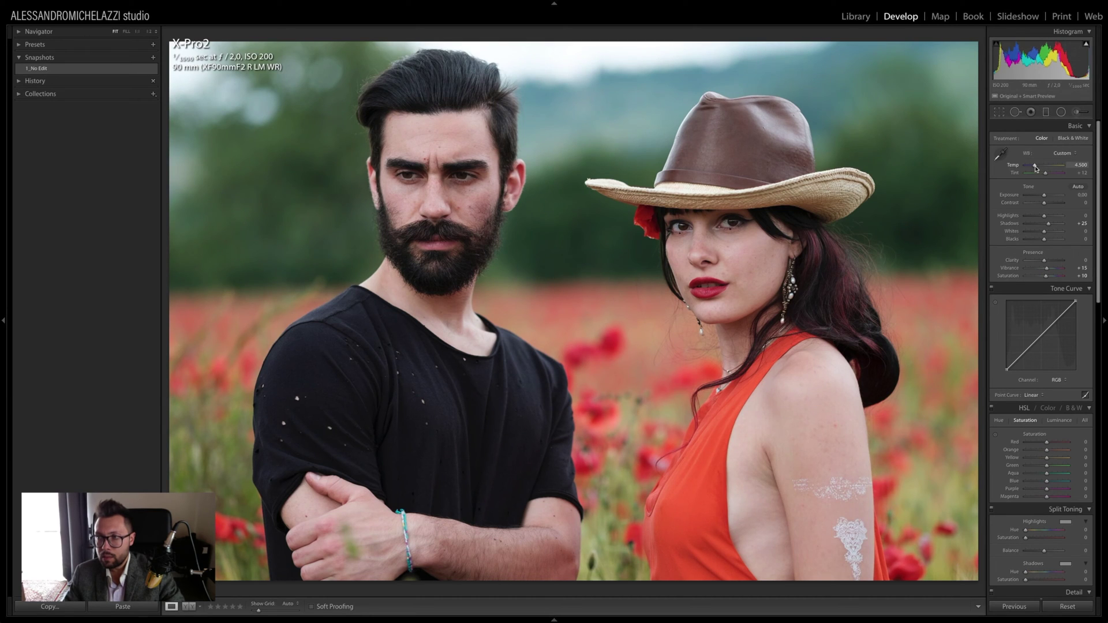
pyautogui.moveTo(1036, 168); pyautogui.dragTo(1035, 168)
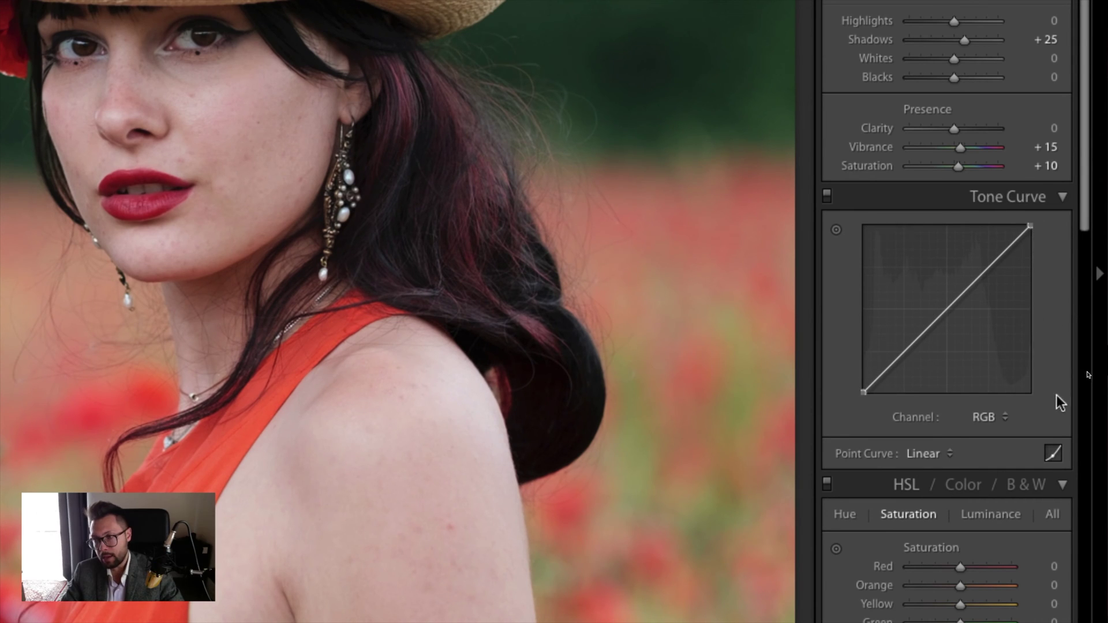
# - Shape the RGB point curve with one control point in the shadows and one in the highlights, fine-tuning the shadow point
pyautogui.click(1059, 449)
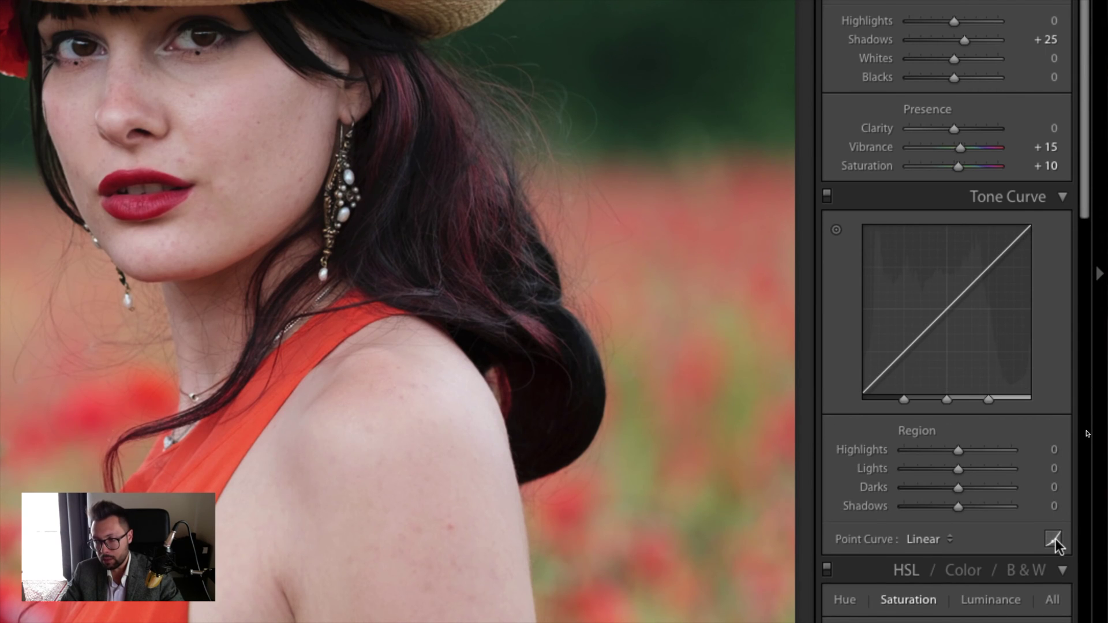
pyautogui.click(1053, 559)
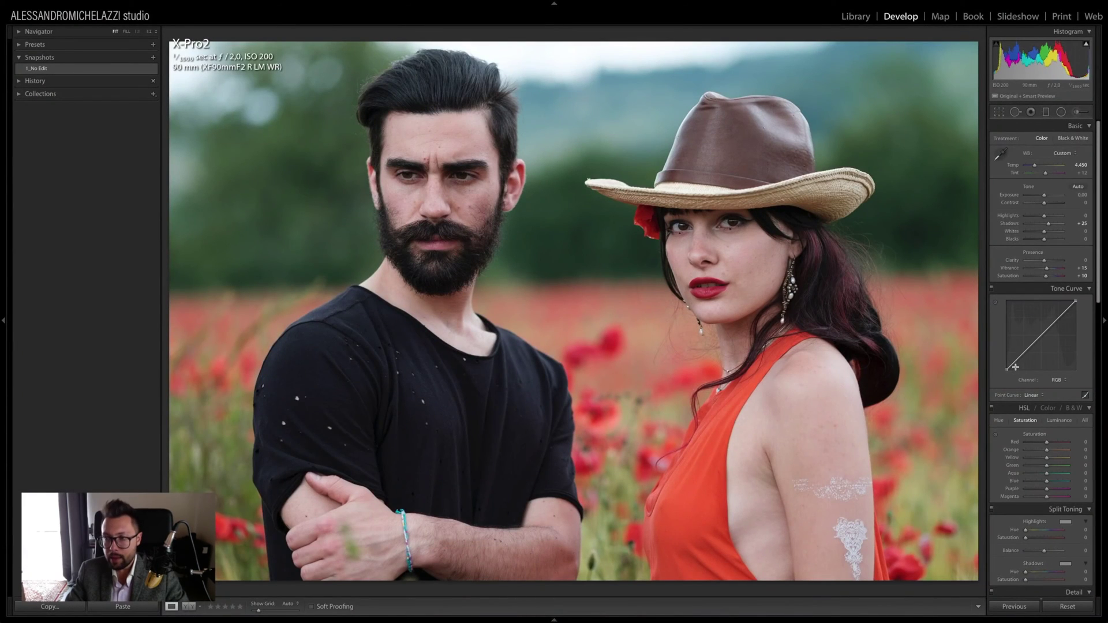
pyautogui.moveTo(1005, 371); pyautogui.dragTo(1016, 362)
pyautogui.moveTo(1061, 319); pyautogui.dragTo(1060, 317)
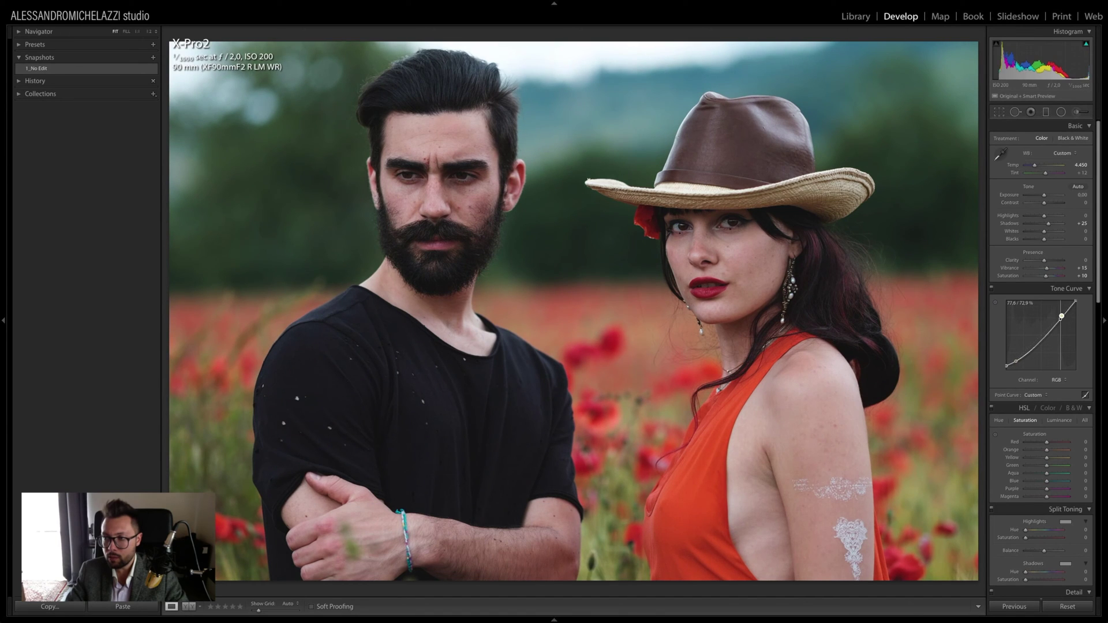
pyautogui.moveTo(1016, 362); pyautogui.dragTo(1016, 357)
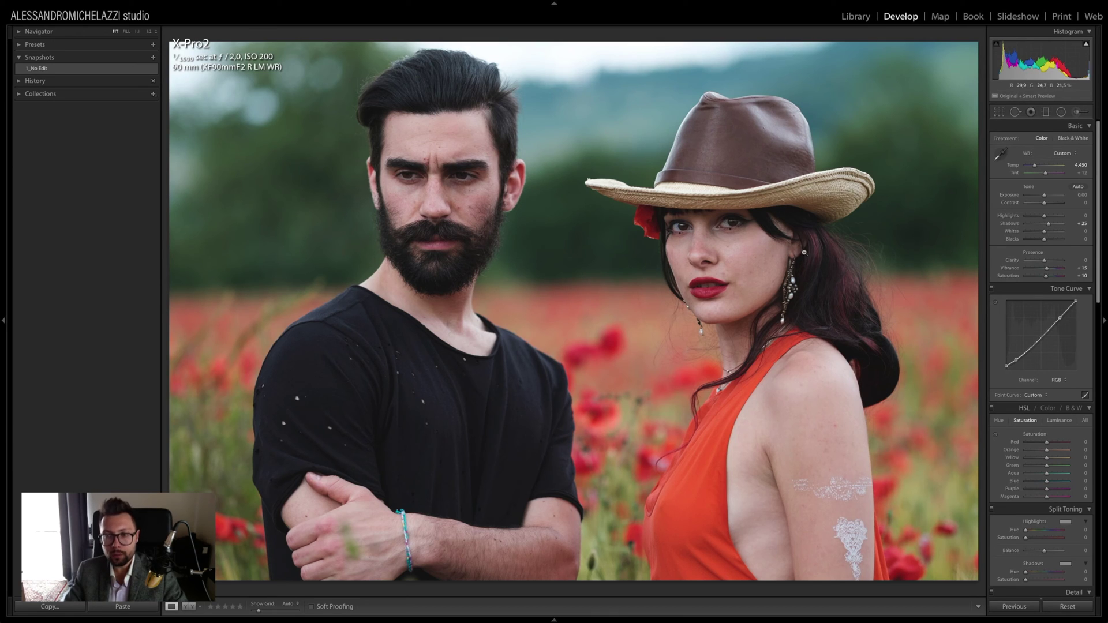
pyautogui.moveTo(1016, 359); pyautogui.dragTo(1017, 358)
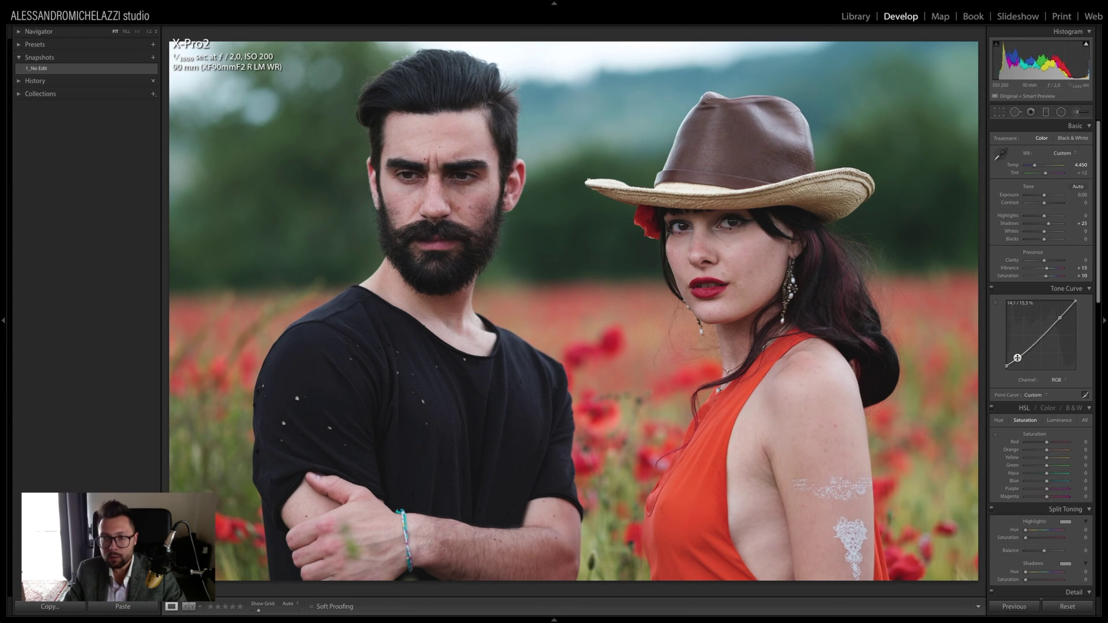
pyautogui.rightClick(552, 171)
pyautogui.click(538, 142)
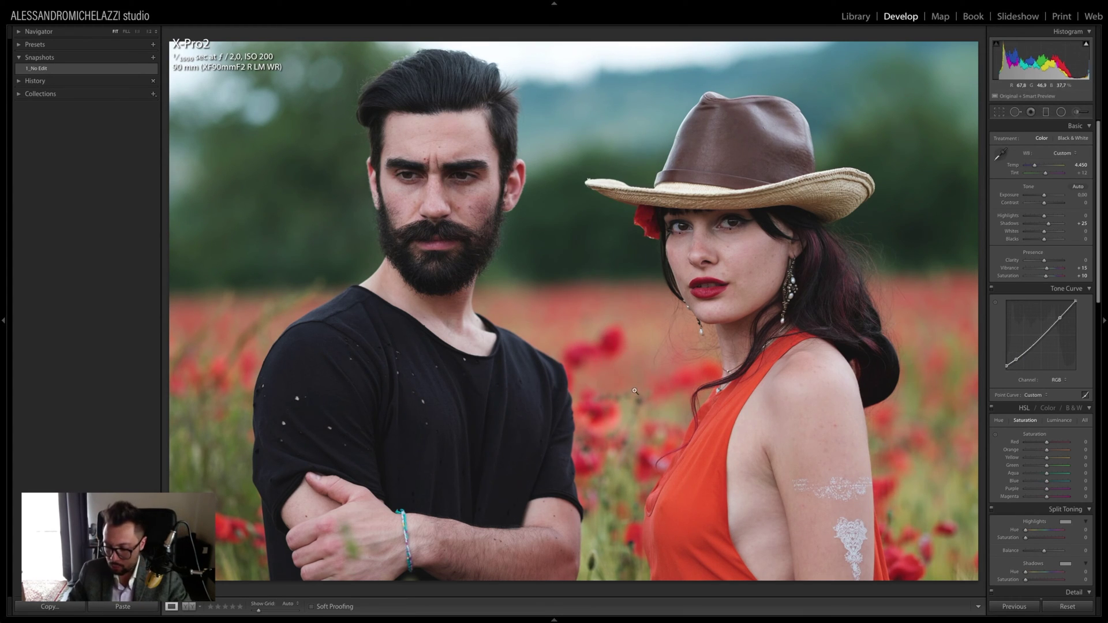
# - Use Spot Removal in Heal mode to retouch the blemishes on the woman's cheek below her eye and beside her nose
pyautogui.click(739, 259)
pyautogui.moveTo(732, 299); pyautogui.dragTo(500, 280)
pyautogui.moveTo(535, 421); pyautogui.dragTo(540, 233)
pyautogui.moveTo(633, 379); pyautogui.dragTo(618, 302)
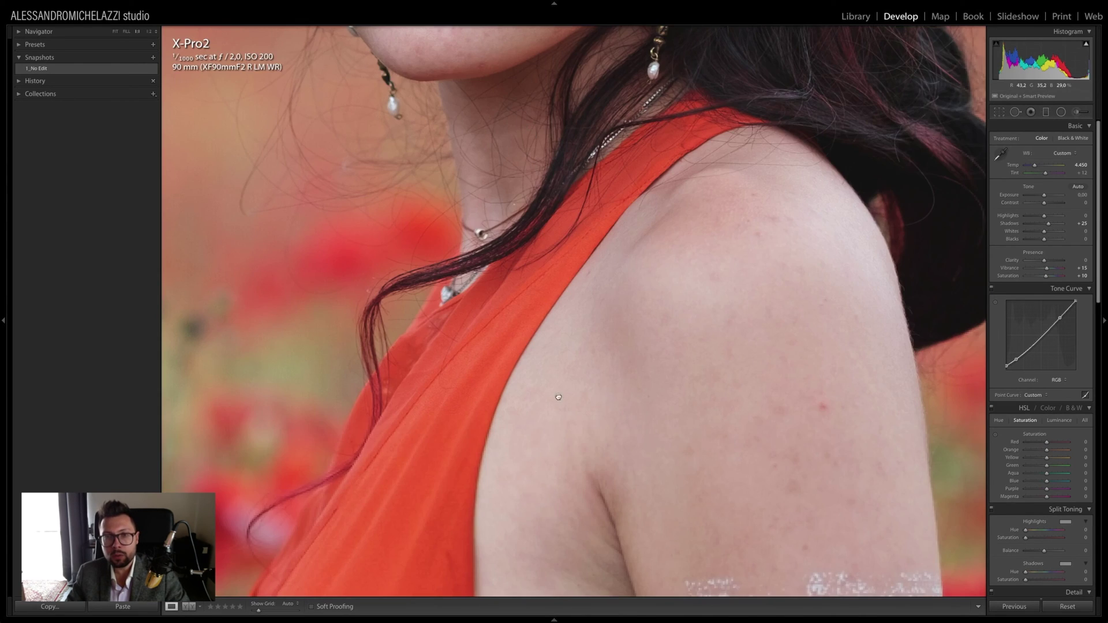
pyautogui.moveTo(730, 75); pyautogui.dragTo(775, 427)
pyautogui.click(1015, 112)
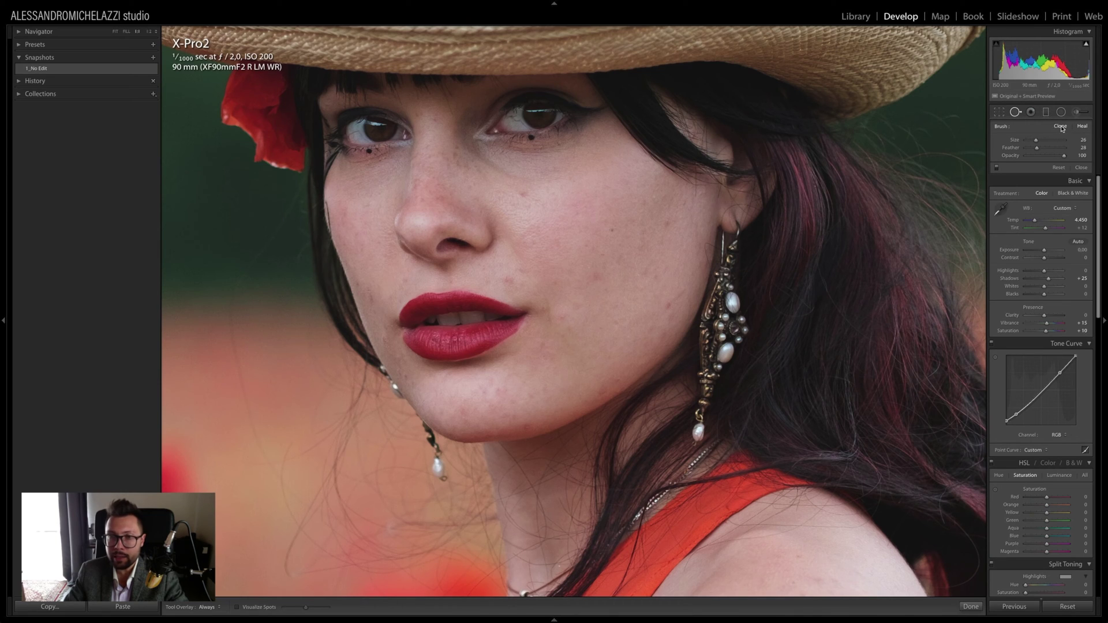
pyautogui.click(612, 228)
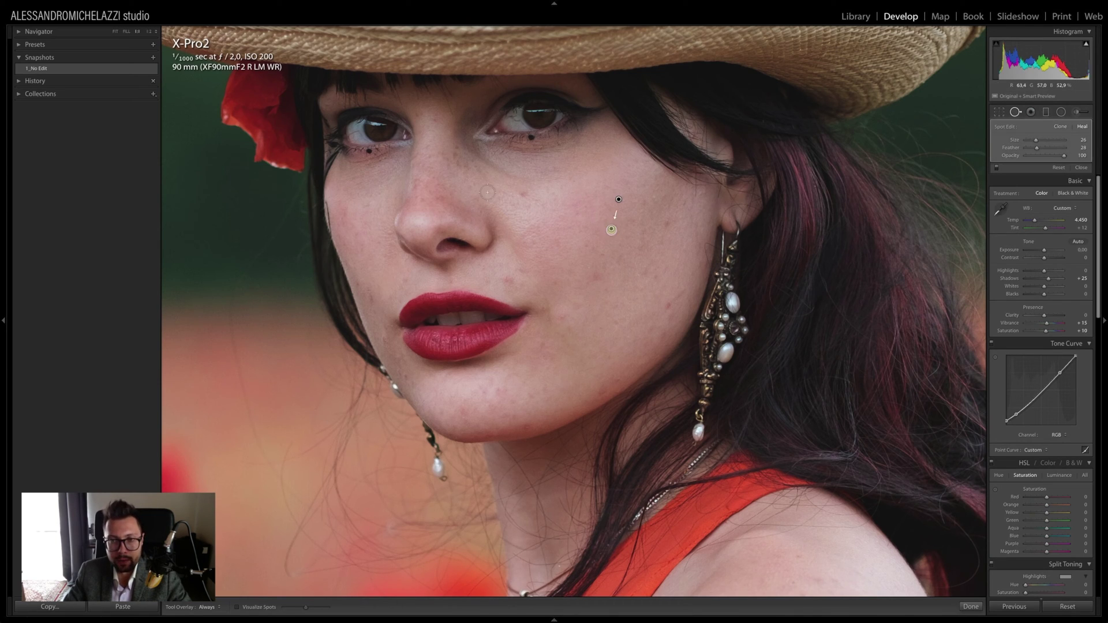
pyautogui.click(505, 281)
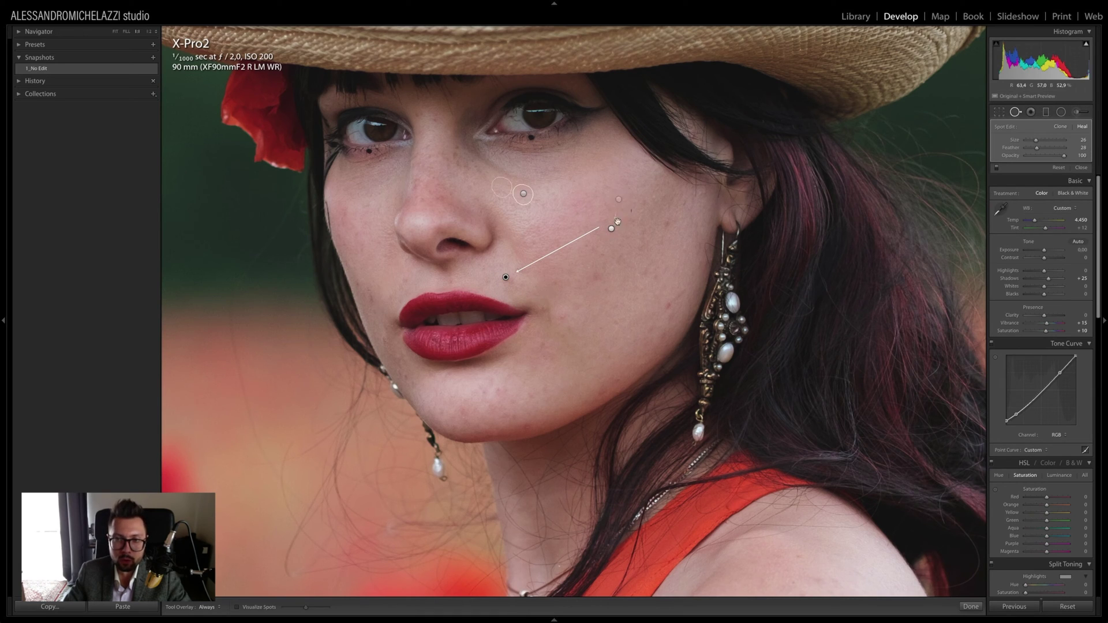
pyautogui.moveTo(628, 211); pyautogui.dragTo(545, 254)
# - Heal the remaining small spots on the woman's lower cheek, near her ear and on the other side of her mouth
pyautogui.click(563, 318)
pyautogui.click(669, 305)
pyautogui.click(661, 226)
pyautogui.click(594, 275)
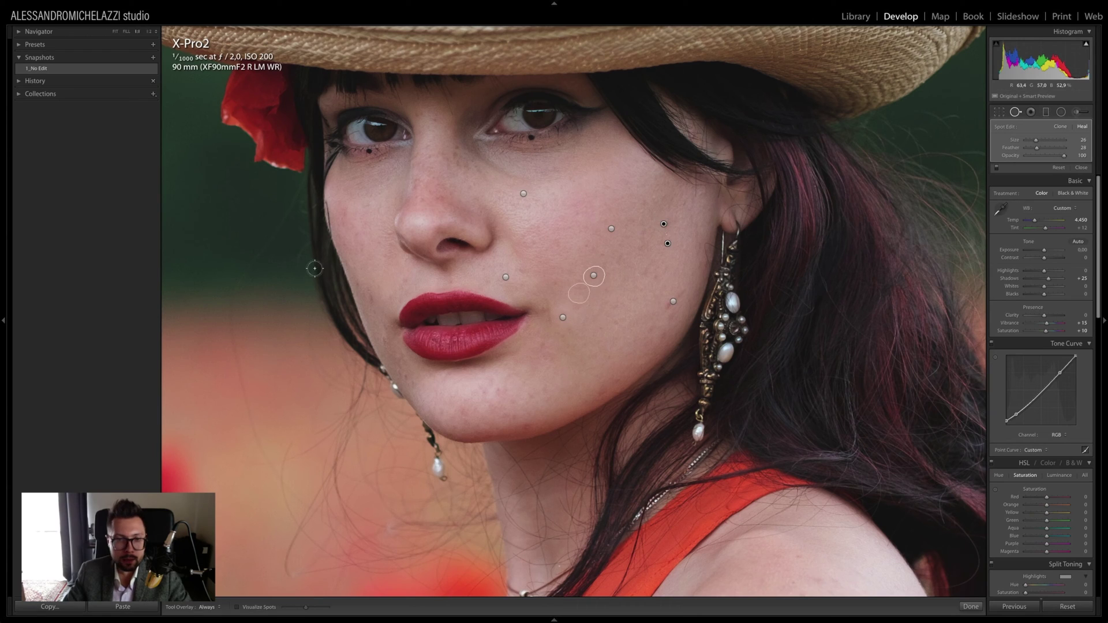
pyautogui.click(368, 292)
pyautogui.click(399, 280)
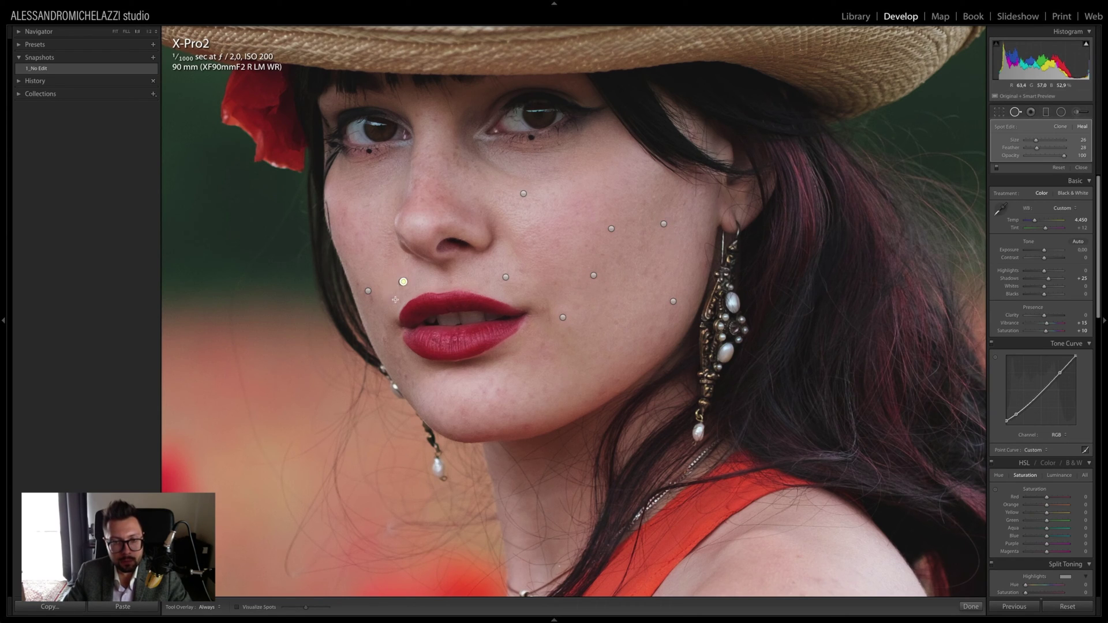
# - Heal the spots around the corner of the woman's mouth, on her chin and along her jaw, sampling clean cheek skin beside the nose
pyautogui.click(385, 340)
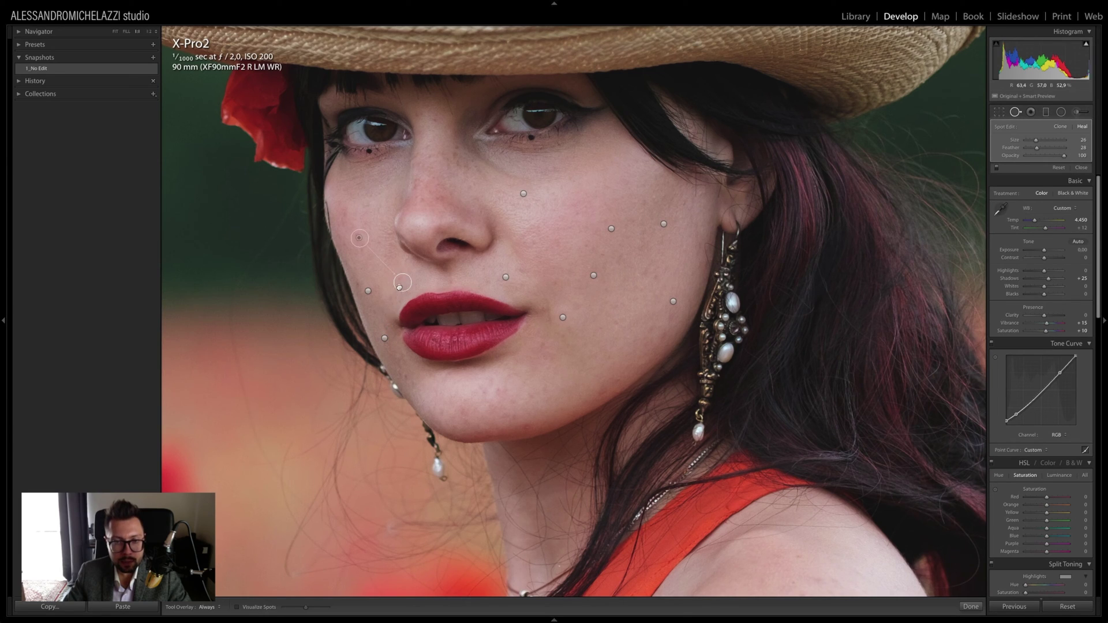
pyautogui.moveTo(401, 284); pyautogui.dragTo(555, 242)
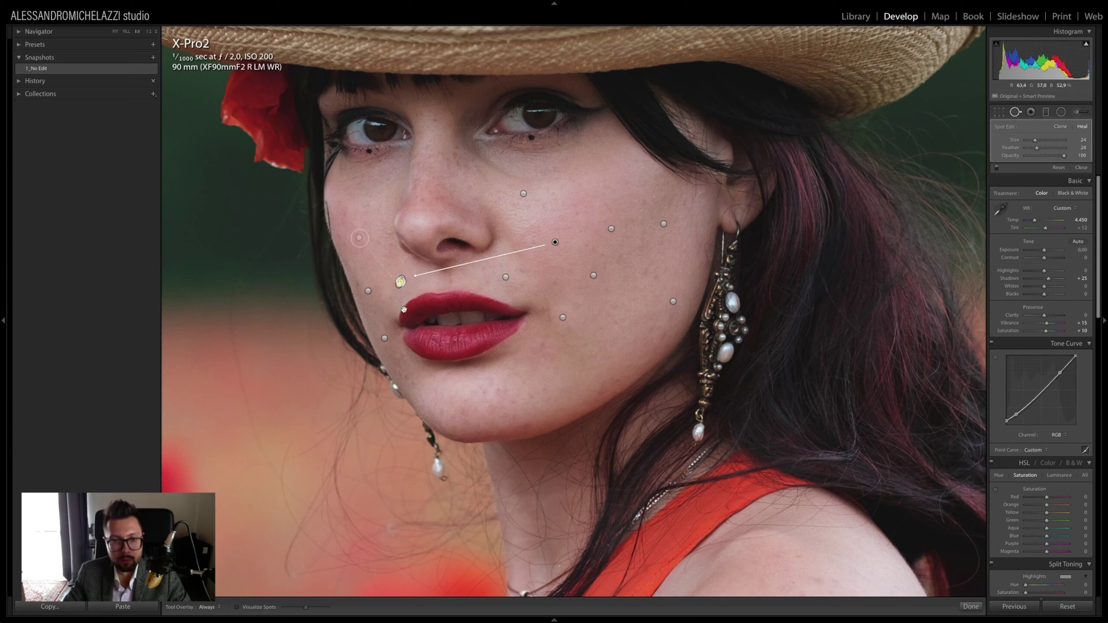
pyautogui.click(495, 385)
pyautogui.click(507, 438)
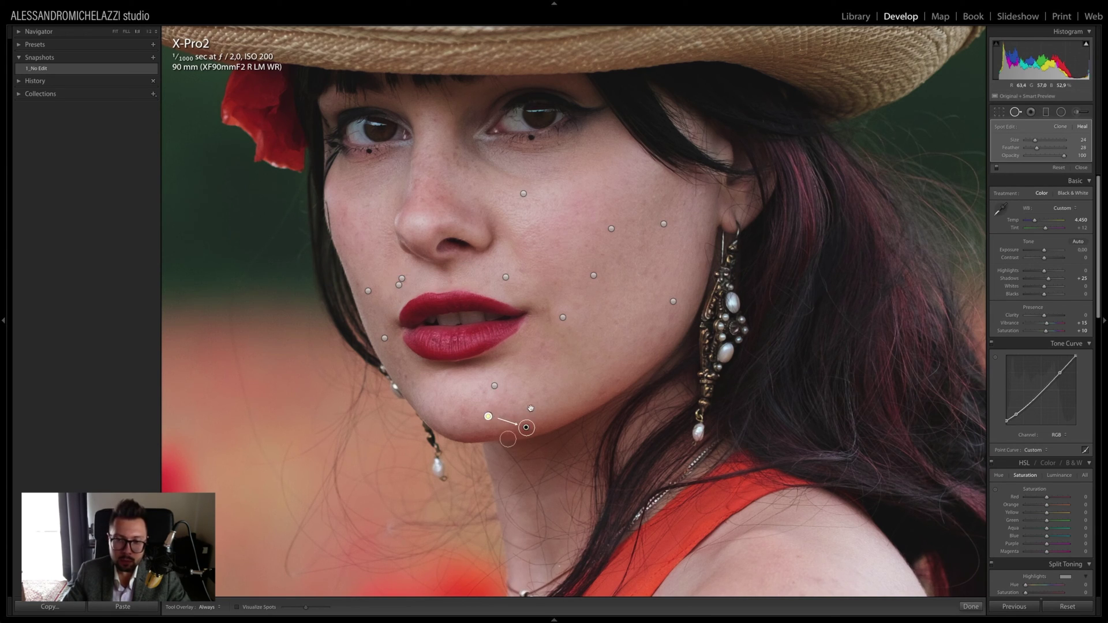
pyautogui.click(603, 388)
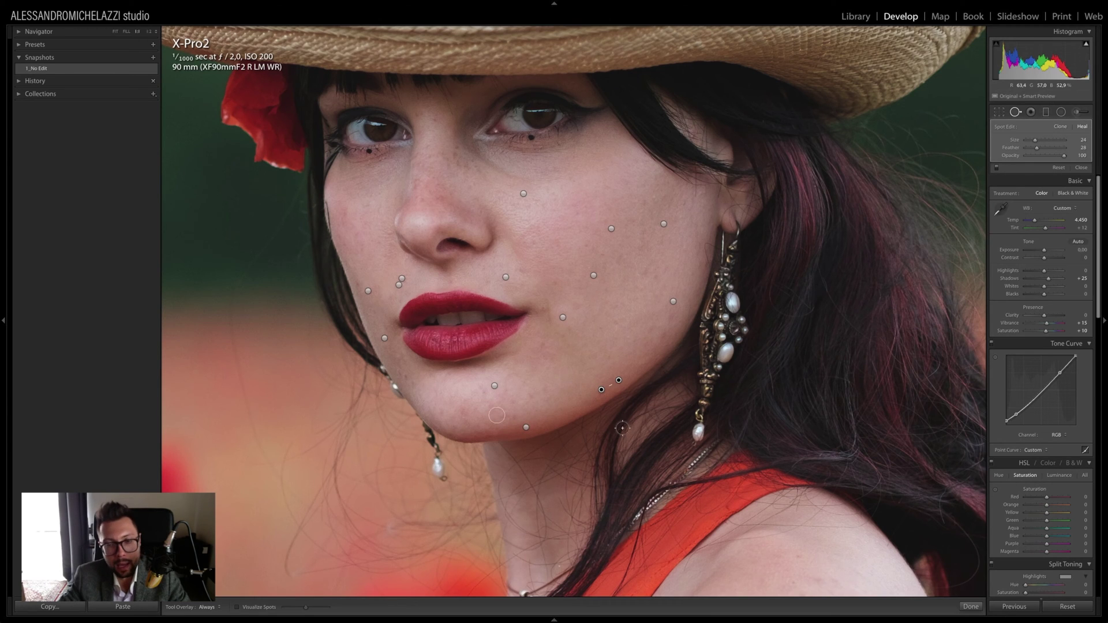
# - Heal the red mark and nearby blemishes in the middle of the woman's upper arm
pyautogui.moveTo(511, 281); pyautogui.dragTo(485, 246)
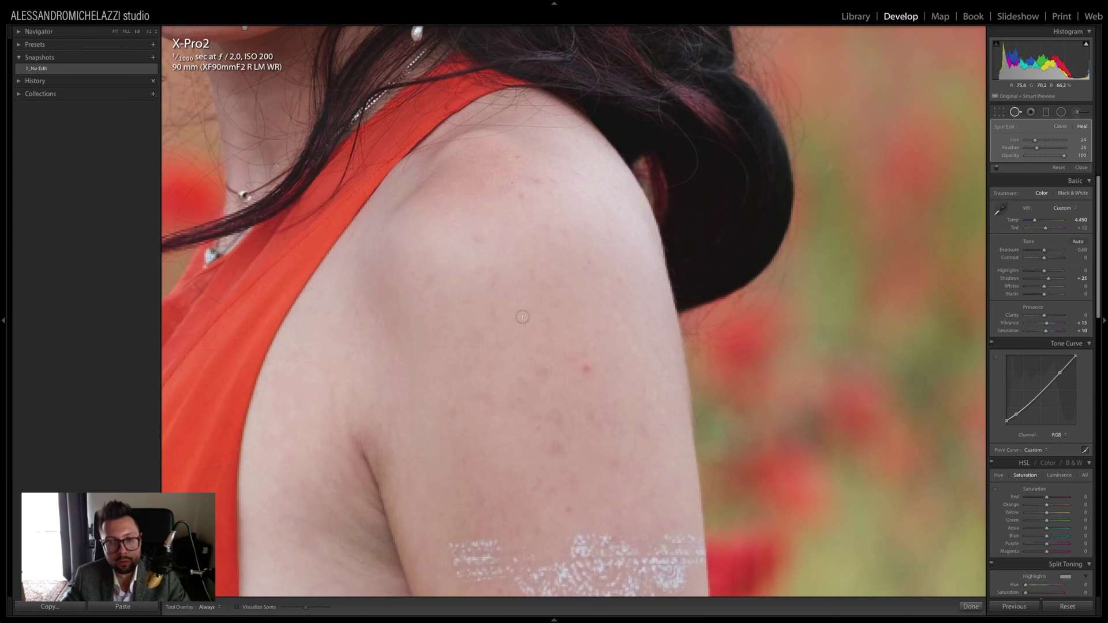
pyautogui.click(586, 368)
pyautogui.click(540, 370)
pyautogui.click(455, 411)
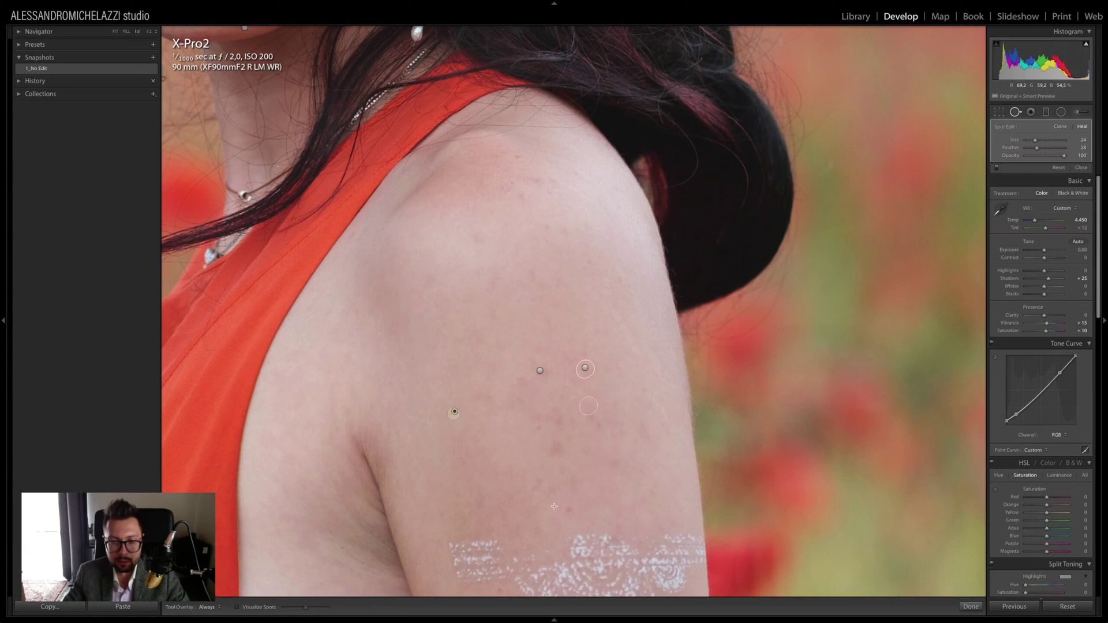
# - Heal the small spots across the woman's shoulder and the remaining one just above her arm decoration
pyautogui.click(480, 238)
pyautogui.keyDown('shift'); pyautogui.click(603, 280); pyautogui.keyUp('shift')
pyautogui.click(536, 184)
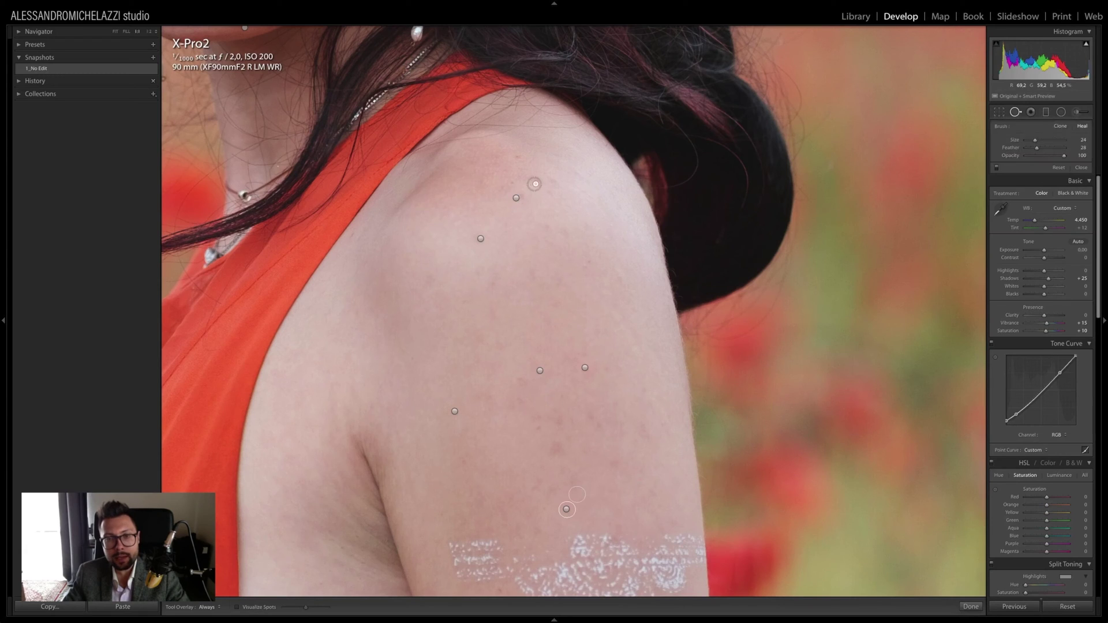
pyautogui.click(550, 194)
pyautogui.click(554, 182)
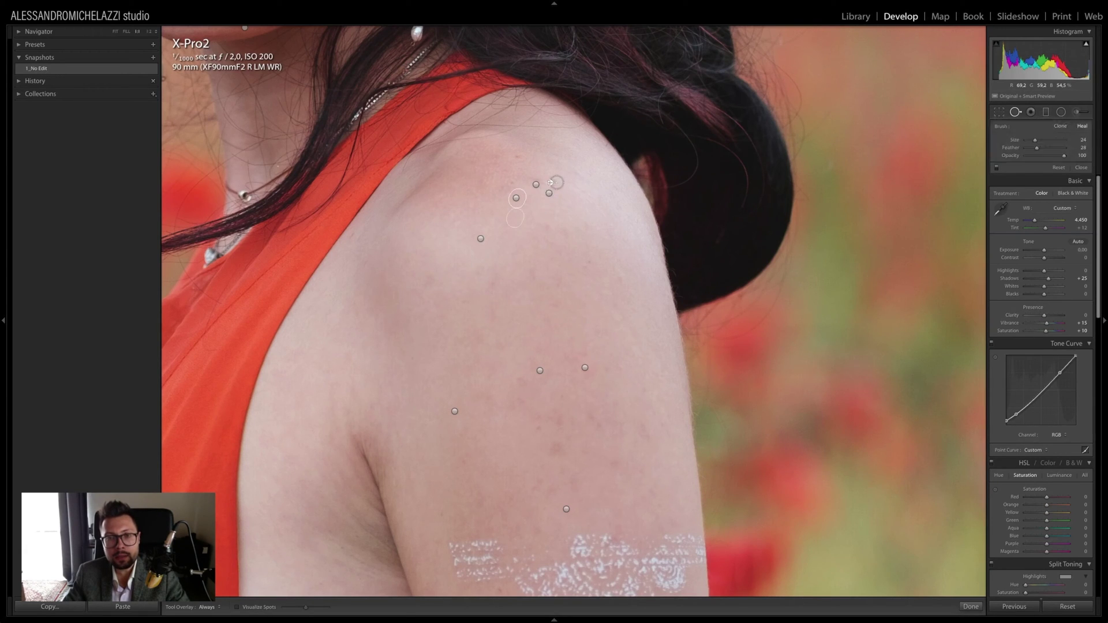
pyautogui.click(502, 191)
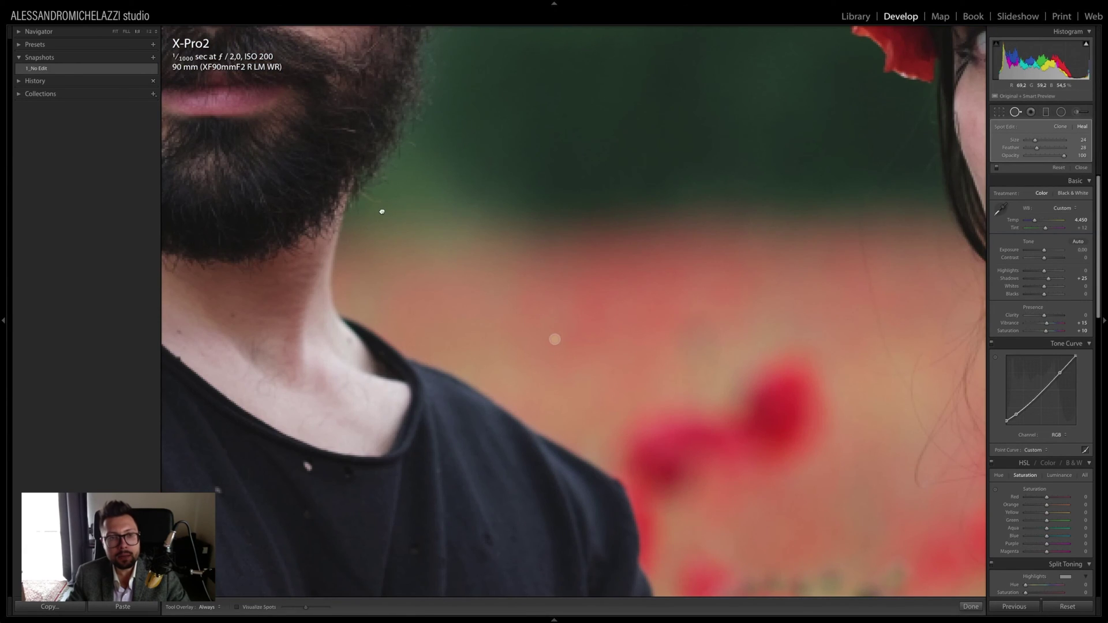
# - Heal the spots on the man's central forehead and above his eyebrow, sampling nearby forehead skin for the central one
pyautogui.press('Home')
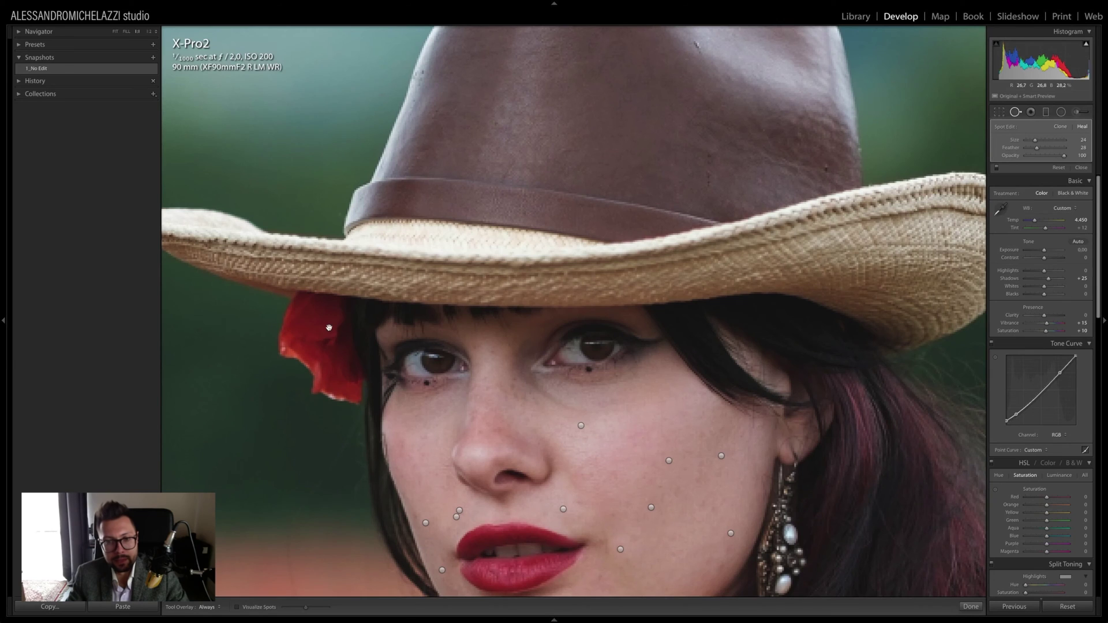
pyautogui.press('z')
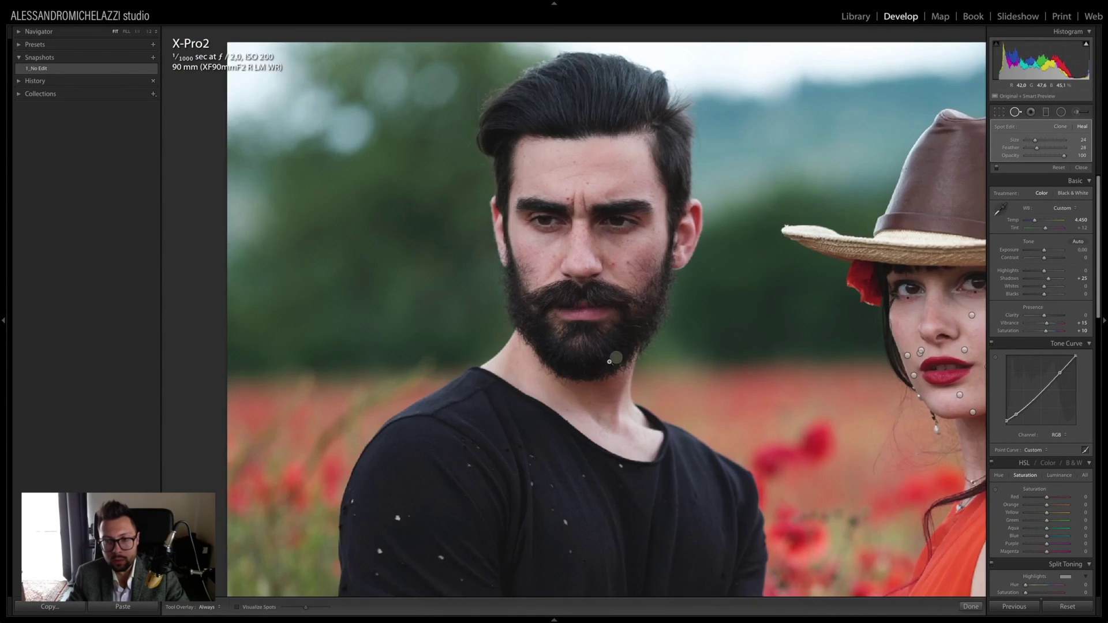
pyautogui.press('z')
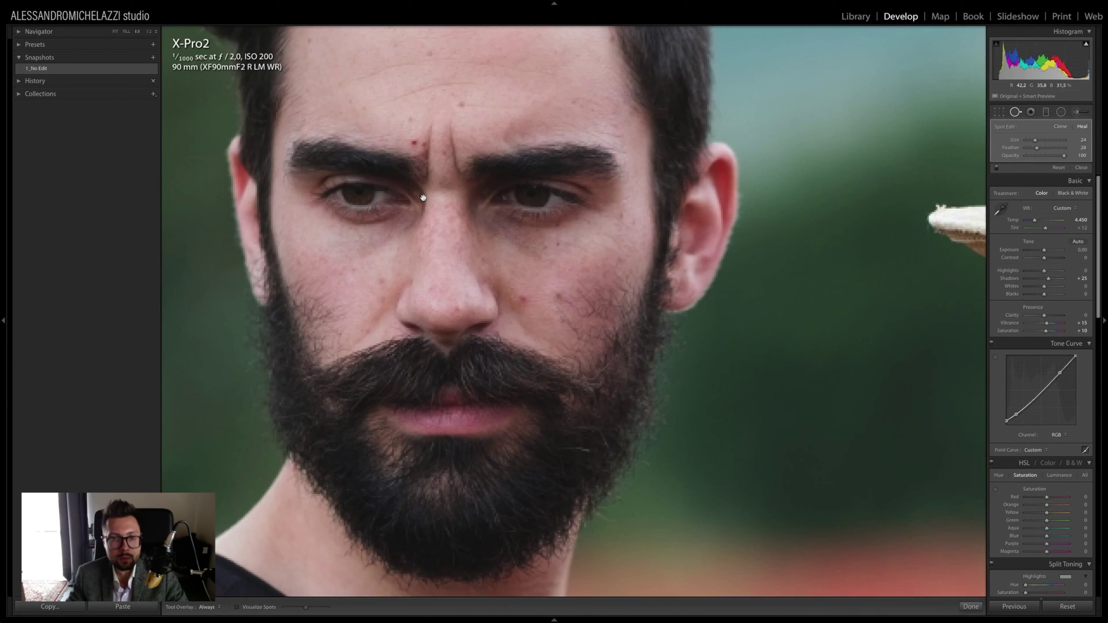
pyautogui.scroll(5, 400, 156)
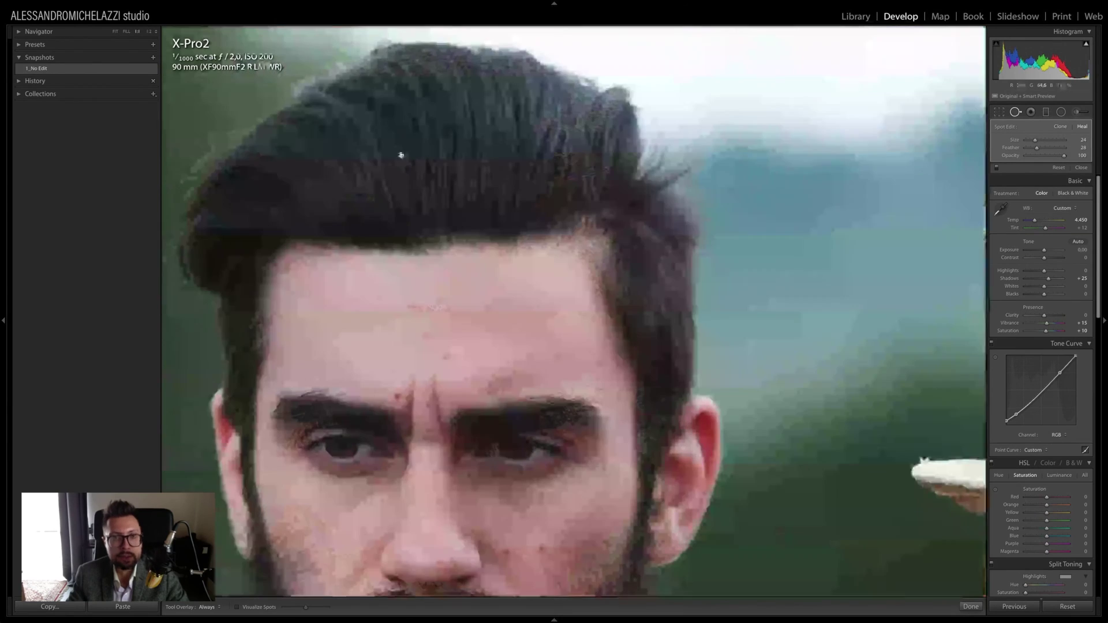
pyautogui.scroll(-3, 401, 156)
pyautogui.click(428, 196)
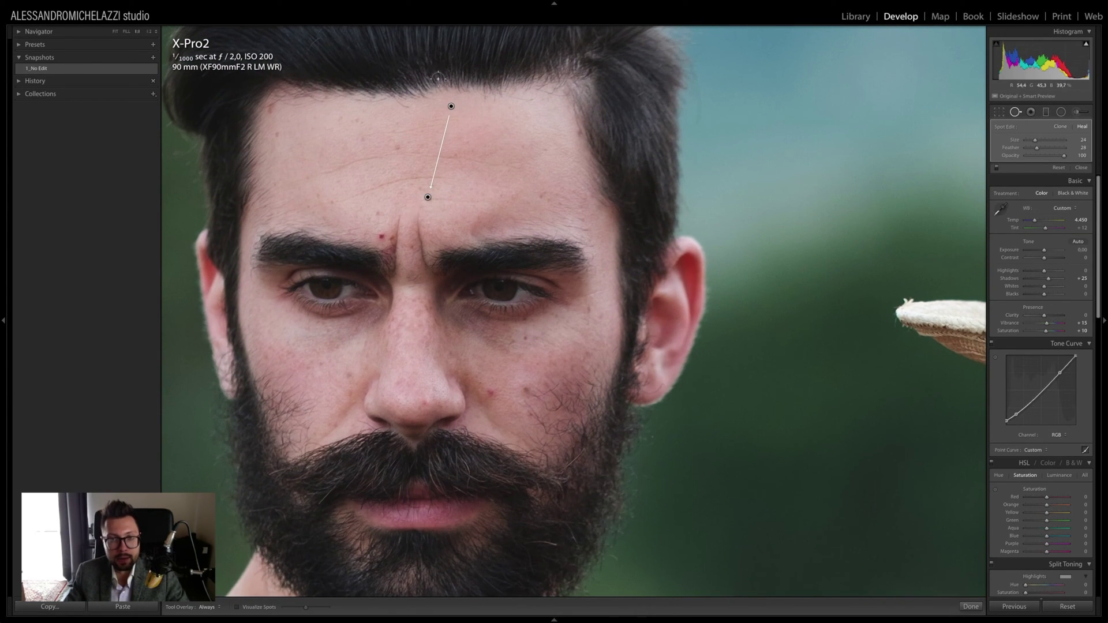
pyautogui.moveTo(450, 106); pyautogui.dragTo(466, 183)
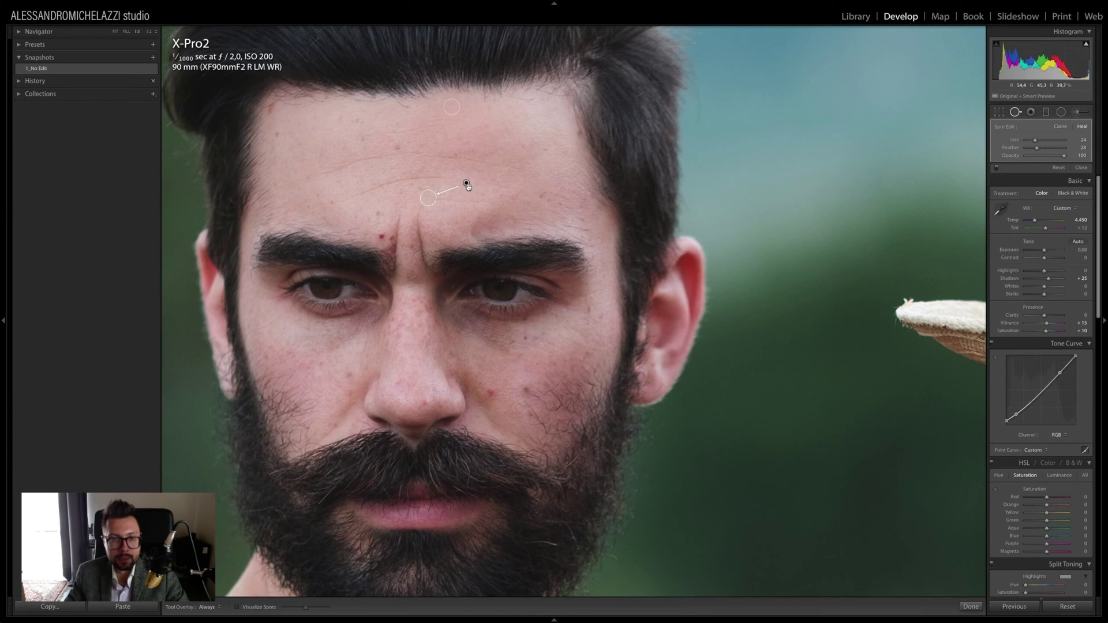
pyautogui.click(376, 215)
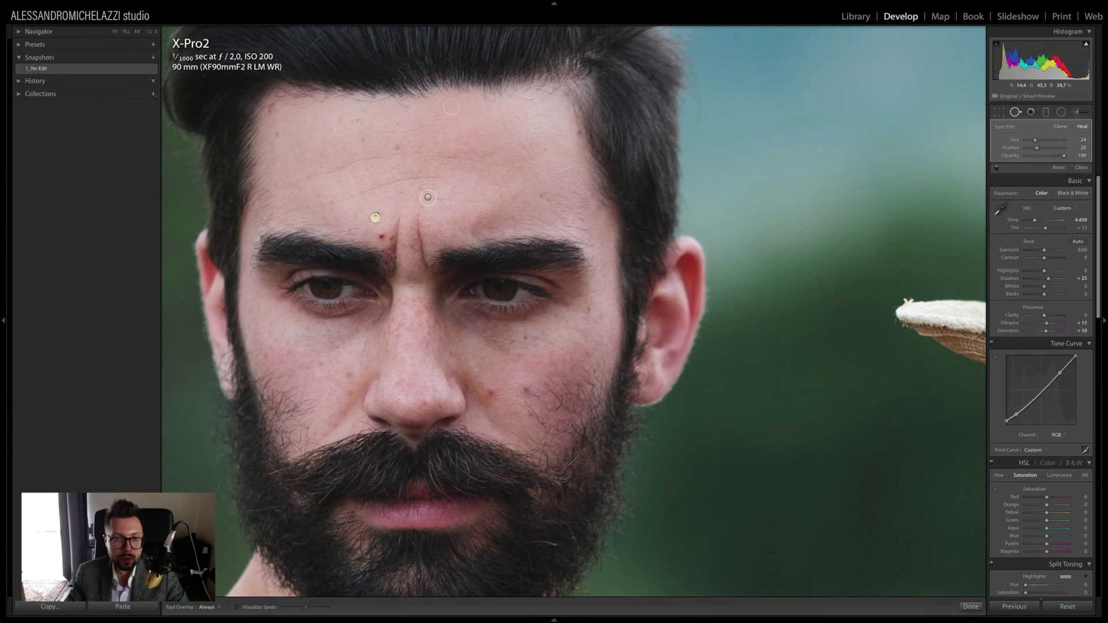
pyautogui.click(382, 237)
# - Heal the blemishes on the man's cheeks beside his nose and on his upper forehead, and close Spot Removal
pyautogui.click(349, 375)
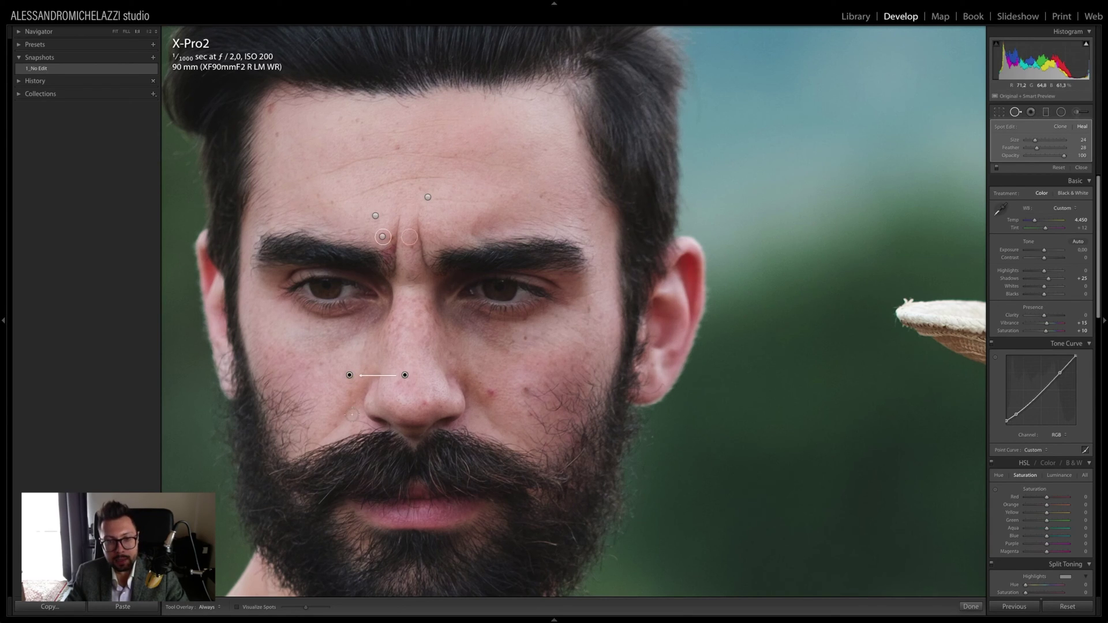
pyautogui.click(489, 393)
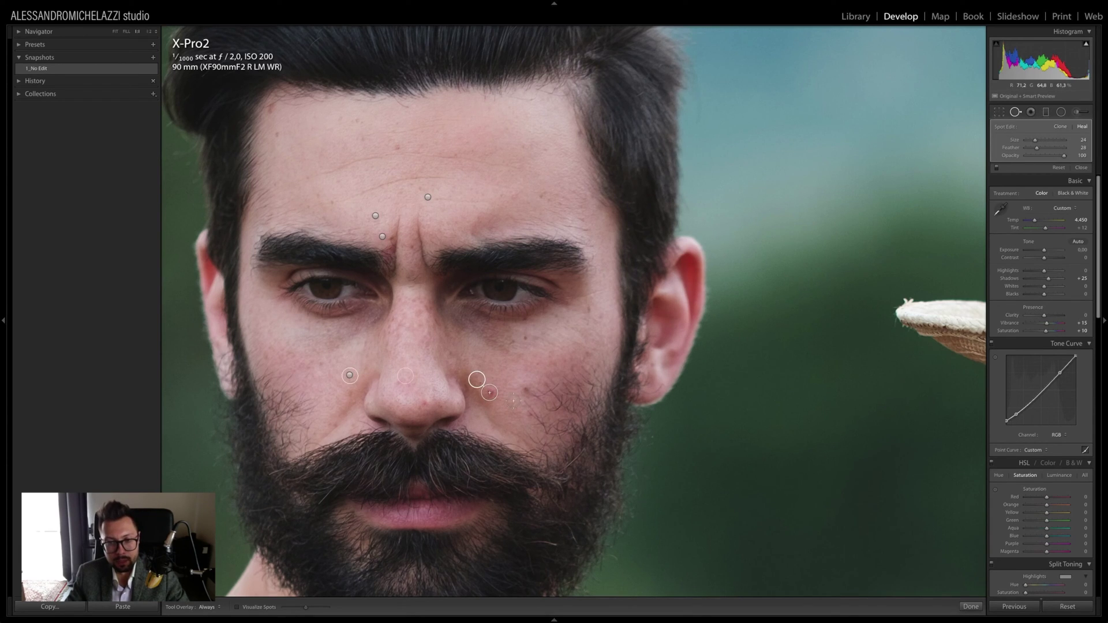
pyautogui.click(398, 147)
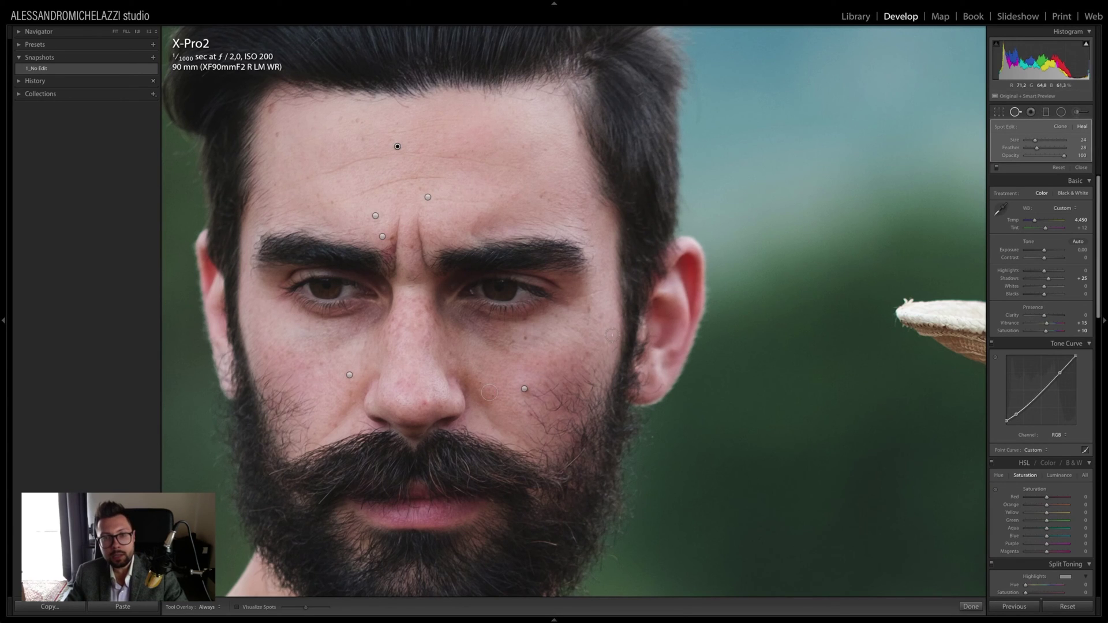
pyautogui.click(1015, 111)
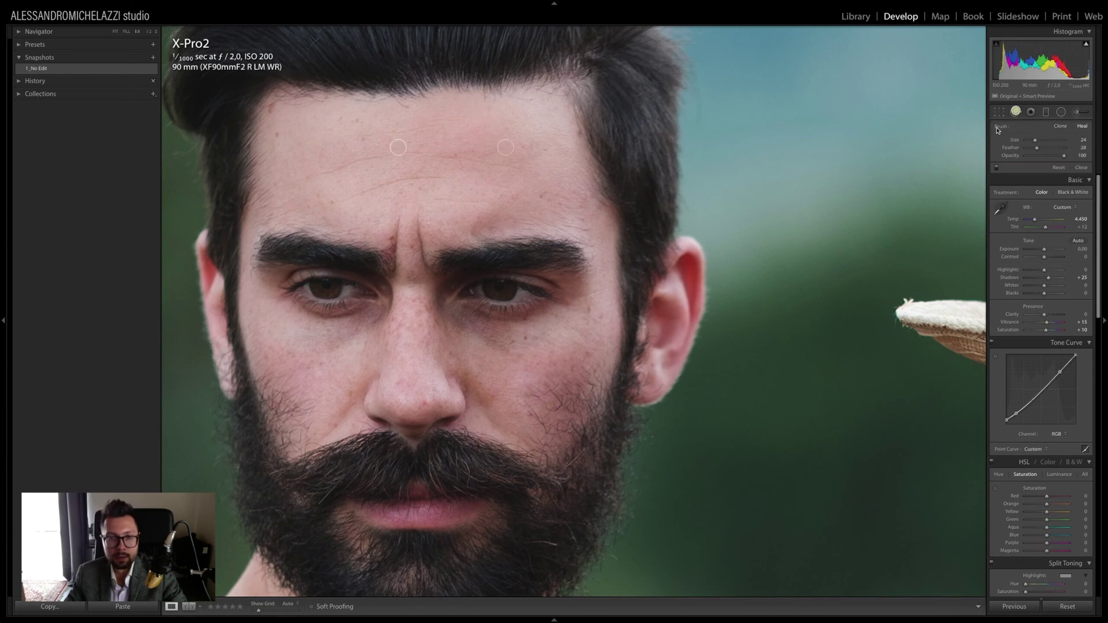
pyautogui.click(690, 417)
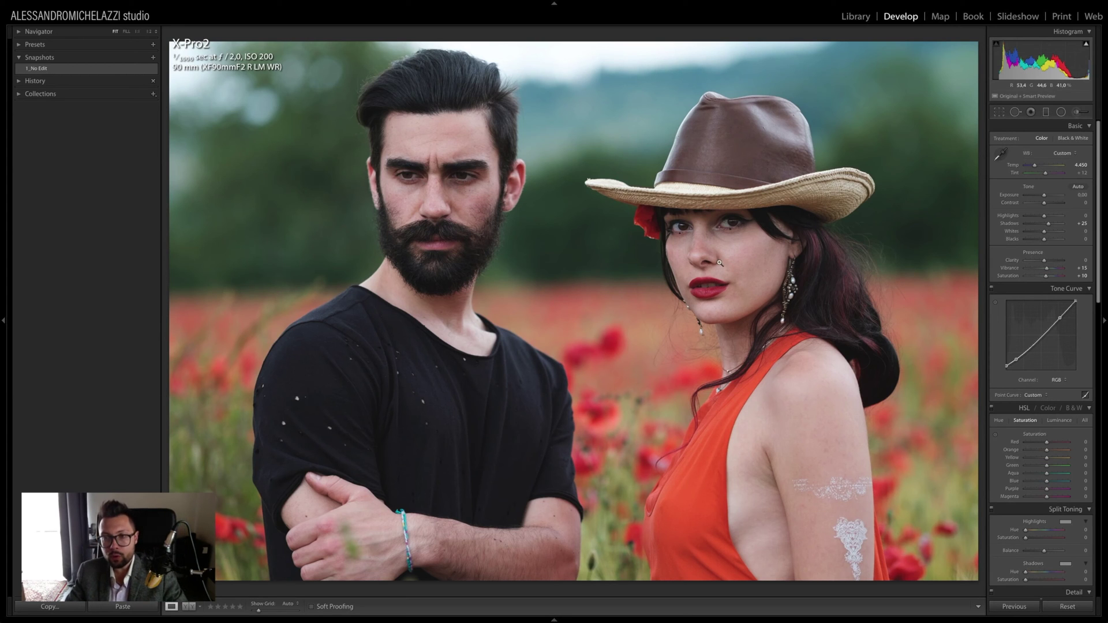
# - Paint an Adjustment Brush mask with Flow 100 over the skin of the woman's face, leaving out her eyes and lips
pyautogui.click(755, 270)
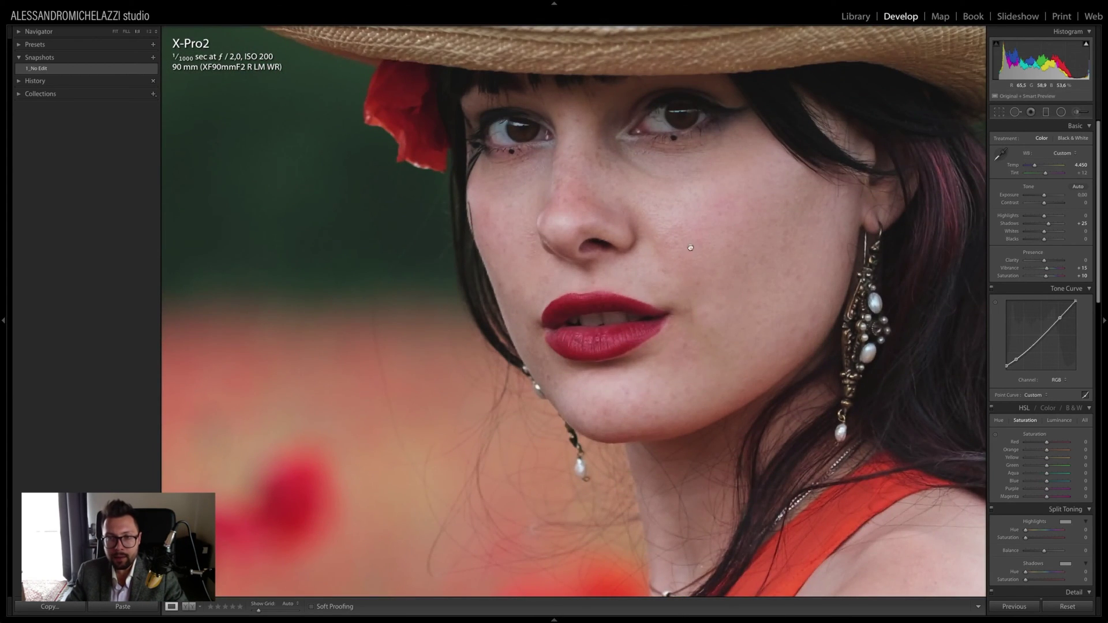
pyautogui.moveTo(714, 236); pyautogui.dragTo(589, 326)
pyautogui.click(1076, 112)
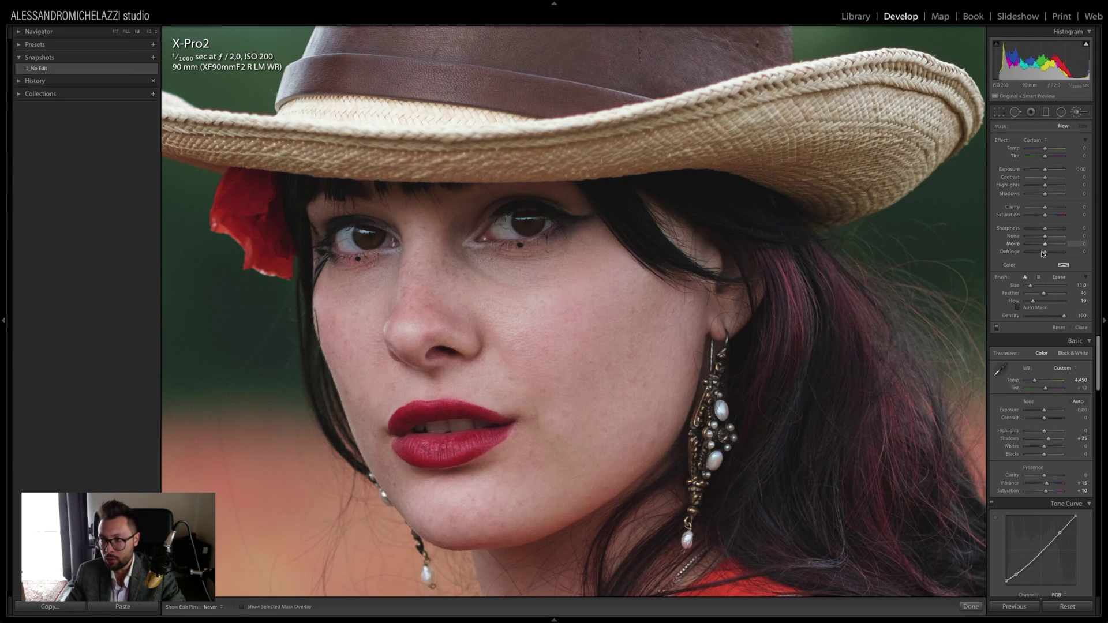
pyautogui.moveTo(1032, 300); pyautogui.dragTo(1079, 309)
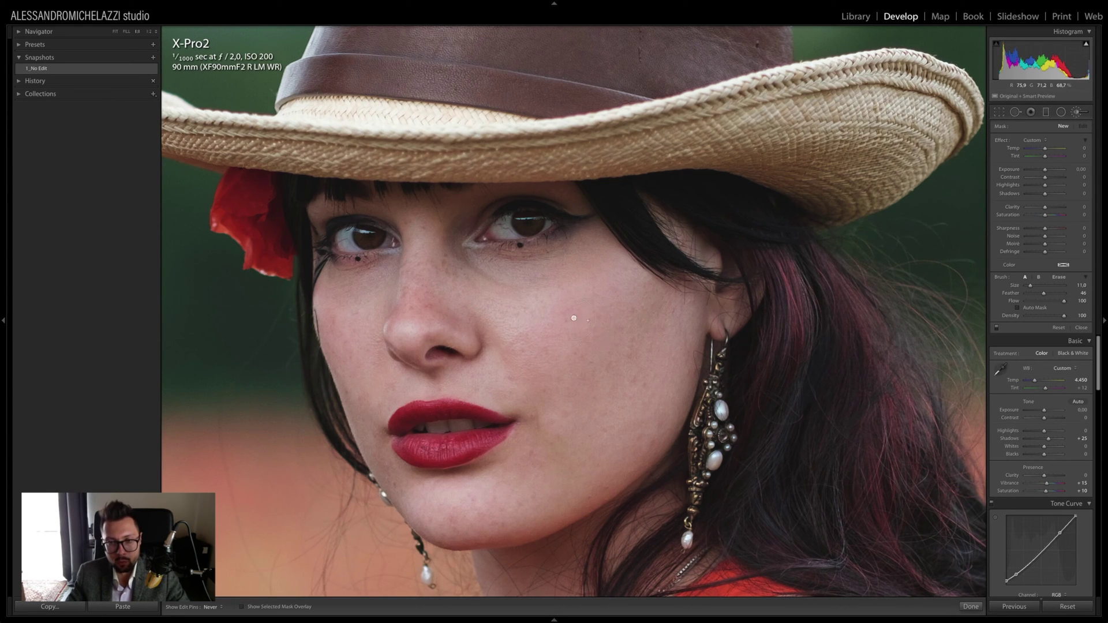
pyautogui.click(535, 349)
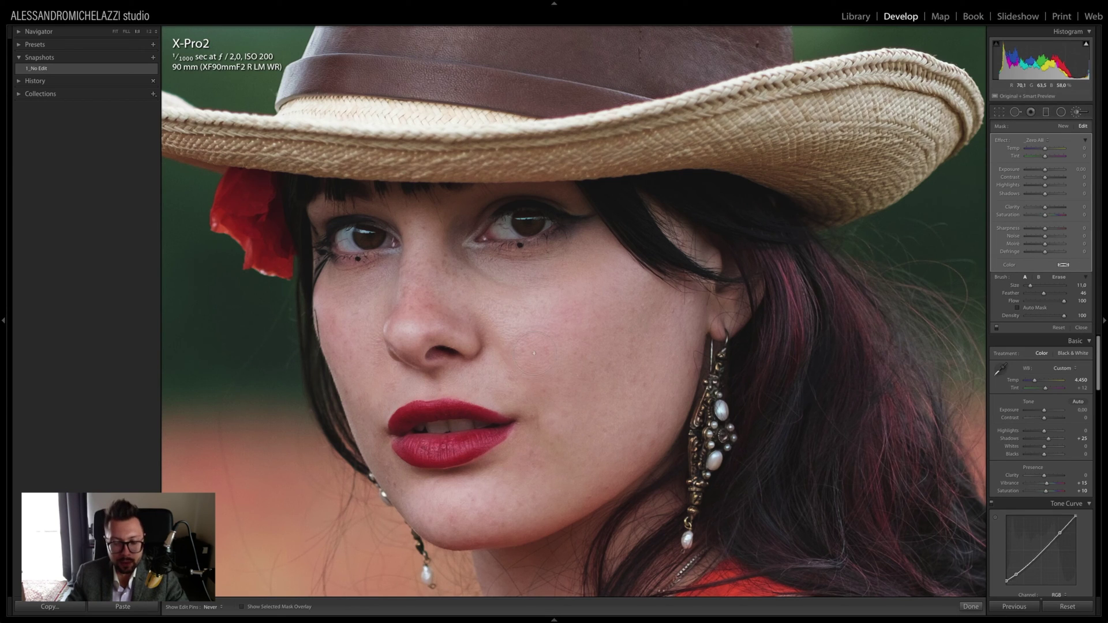
pyautogui.moveTo(540, 334)
pyautogui.mouseDown()
pyautogui.moveTo(506, 330)
pyautogui.moveTo(552, 317)
pyautogui.moveTo(488, 290)
pyautogui.moveTo(572, 285)
pyautogui.moveTo(605, 249)
pyautogui.moveTo(620, 292)
pyautogui.moveTo(679, 319)
pyautogui.moveTo(678, 309)
pyautogui.moveTo(654, 429)
pyautogui.moveTo(600, 351)
pyautogui.moveTo(581, 405)
pyautogui.moveTo(520, 371)
pyautogui.moveTo(478, 370)
pyautogui.moveTo(431, 309)
pyautogui.moveTo(411, 204)
pyautogui.moveTo(429, 274)
pyautogui.moveTo(426, 218)
pyautogui.moveTo(437, 291)
pyautogui.moveTo(371, 301)
pyautogui.moveTo(396, 287)
pyautogui.moveTo(352, 292)
pyautogui.moveTo(380, 285)
pyautogui.moveTo(357, 341)
pyautogui.moveTo(378, 400)
pyautogui.moveTo(422, 353)
pyautogui.moveTo(456, 357)
pyautogui.moveTo(566, 385)
pyautogui.moveTo(577, 432)
pyautogui.moveTo(560, 436)
pyautogui.moveTo(592, 451)
pyautogui.moveTo(640, 442)
pyautogui.moveTo(543, 471)
pyautogui.moveTo(541, 451)
pyautogui.moveTo(467, 522)
pyautogui.moveTo(515, 471)
pyautogui.moveTo(431, 497)
pyautogui.moveTo(354, 436)
pyautogui.moveTo(374, 439)
pyautogui.moveTo(385, 470)
pyautogui.moveTo(343, 340)
pyautogui.mouseUp()
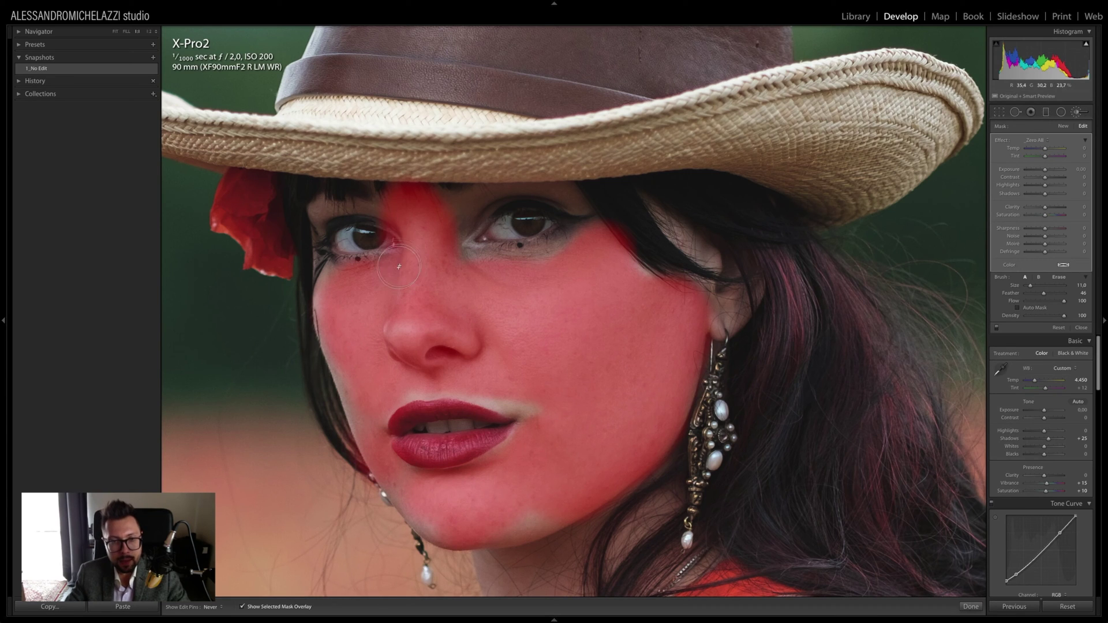
# - Extend the skin mask around the woman's eyes and forehead, and erase it from the eye nearer the poppy
pyautogui.moveTo(373, 252)
pyautogui.mouseDown()
pyautogui.moveTo(390, 239)
pyautogui.moveTo(369, 204)
pyautogui.moveTo(329, 206)
pyautogui.moveTo(455, 198)
pyautogui.moveTo(461, 208)
pyautogui.moveTo(558, 190)
pyautogui.mouseUp()
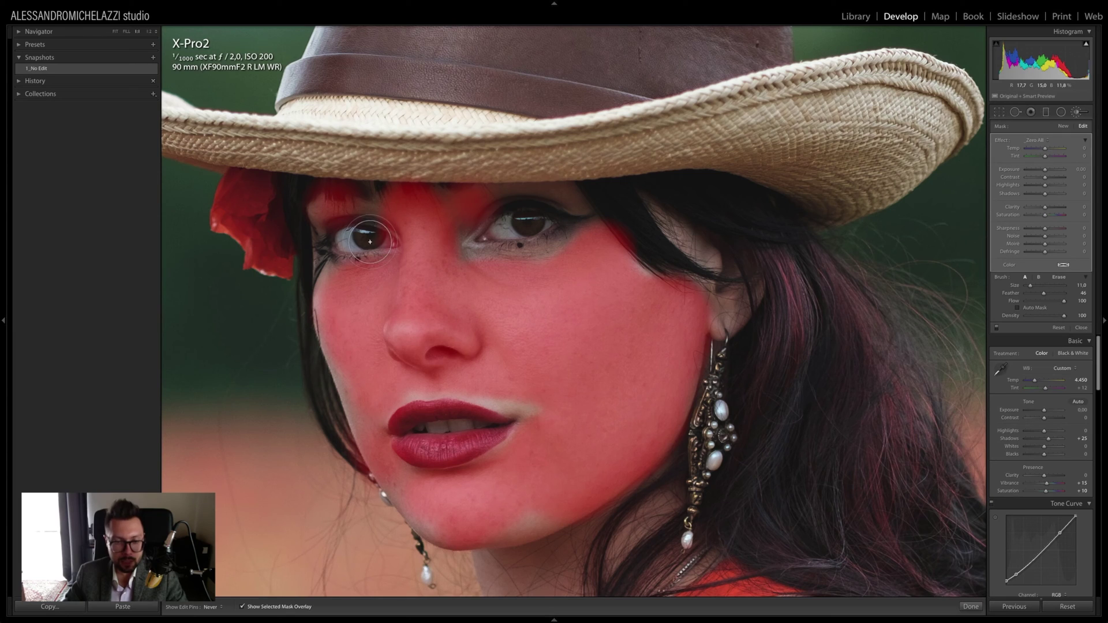
pyautogui.press('alt')
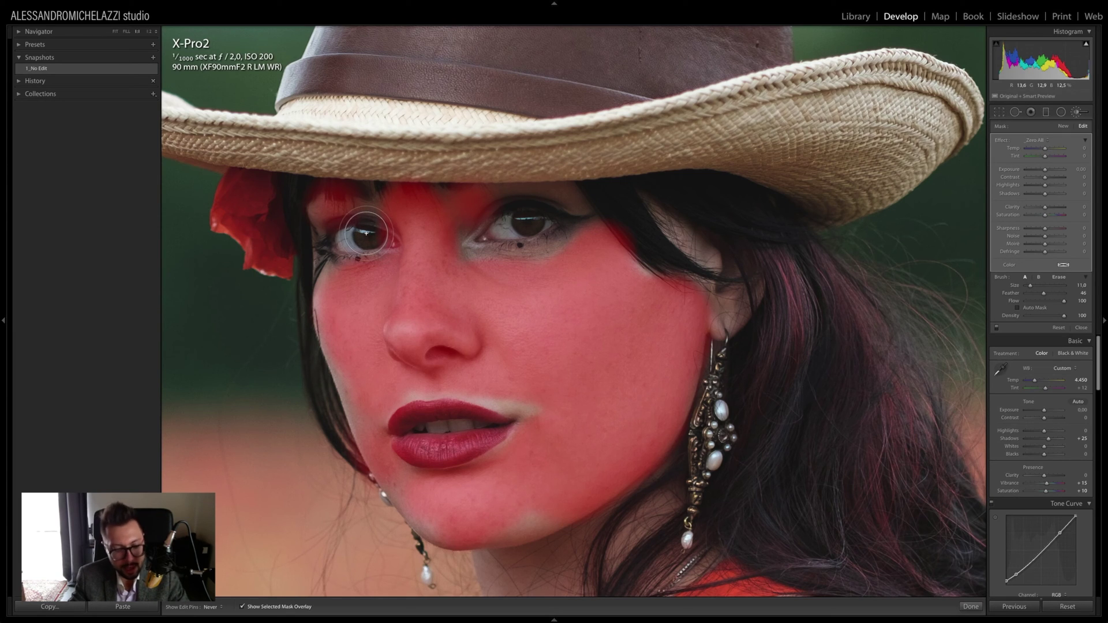
pyautogui.moveTo(365, 233)
pyautogui.mouseDown()
pyautogui.moveTo(357, 224)
pyautogui.moveTo(386, 234)
pyautogui.mouseUp()
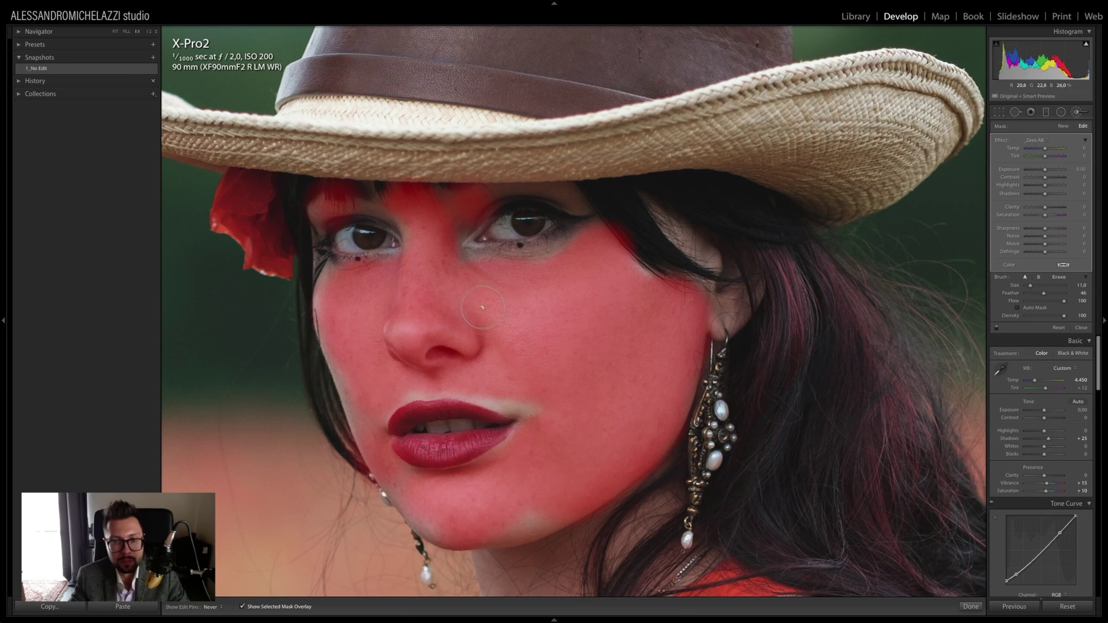
# - Extend the skin mask over the woman's shoulder and arm, and erase it from the white lace decoration
pyautogui.moveTo(618, 442); pyautogui.dragTo(484, 311)
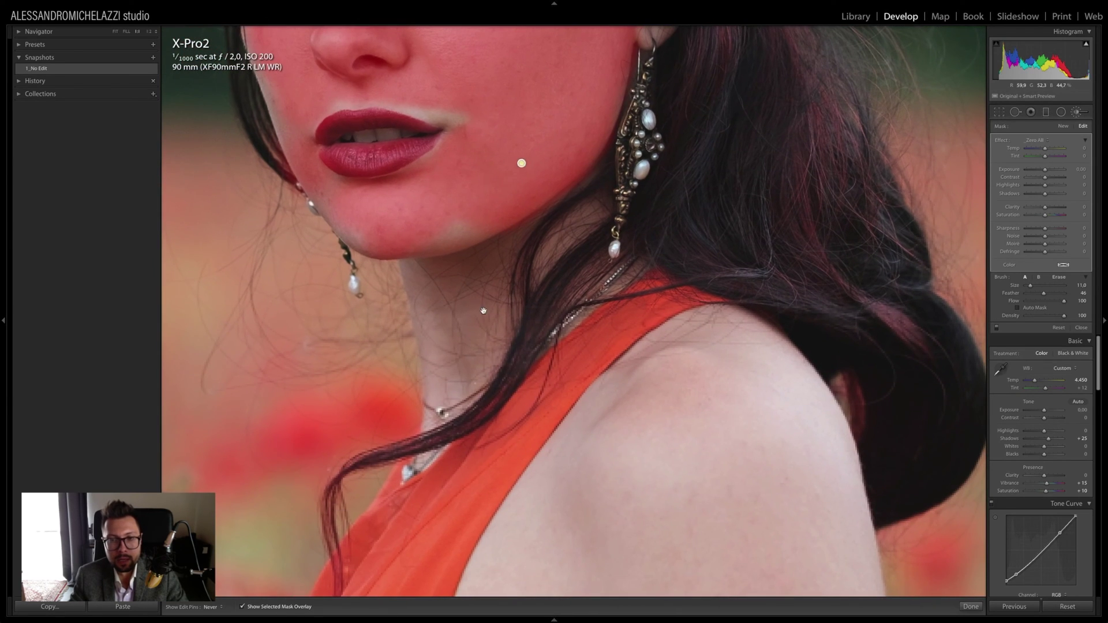
pyautogui.press('z')
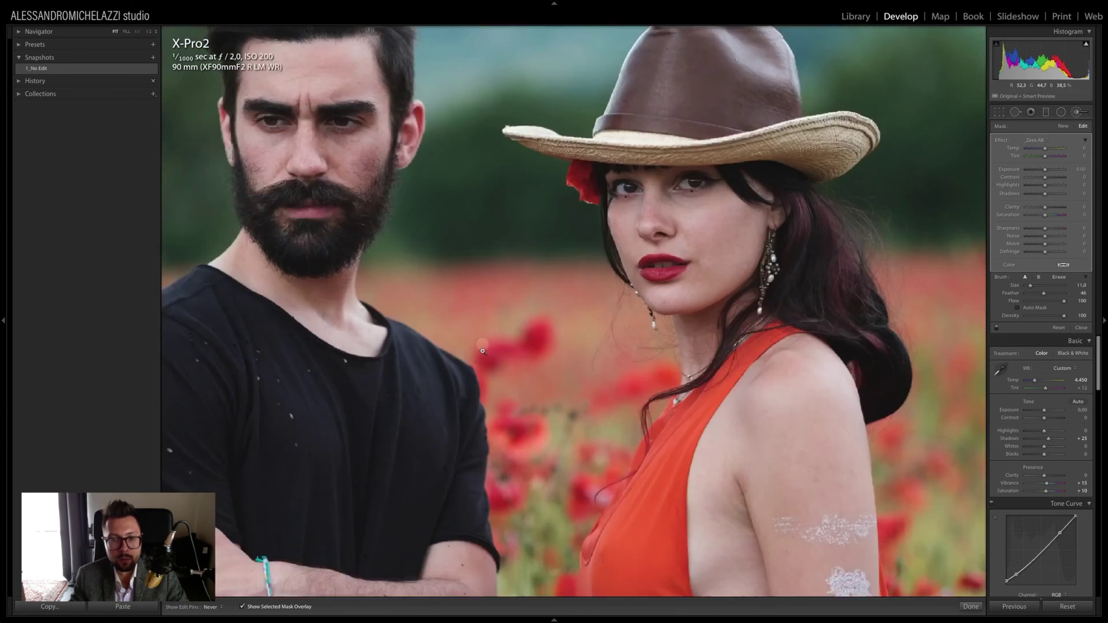
pyautogui.moveTo(796, 410)
pyautogui.mouseDown()
pyautogui.moveTo(806, 357)
pyautogui.moveTo(820, 369)
pyautogui.moveTo(843, 445)
pyautogui.moveTo(833, 429)
pyautogui.moveTo(757, 451)
pyautogui.moveTo(769, 540)
pyautogui.moveTo(807, 546)
pyautogui.moveTo(819, 525)
pyautogui.mouseUp()
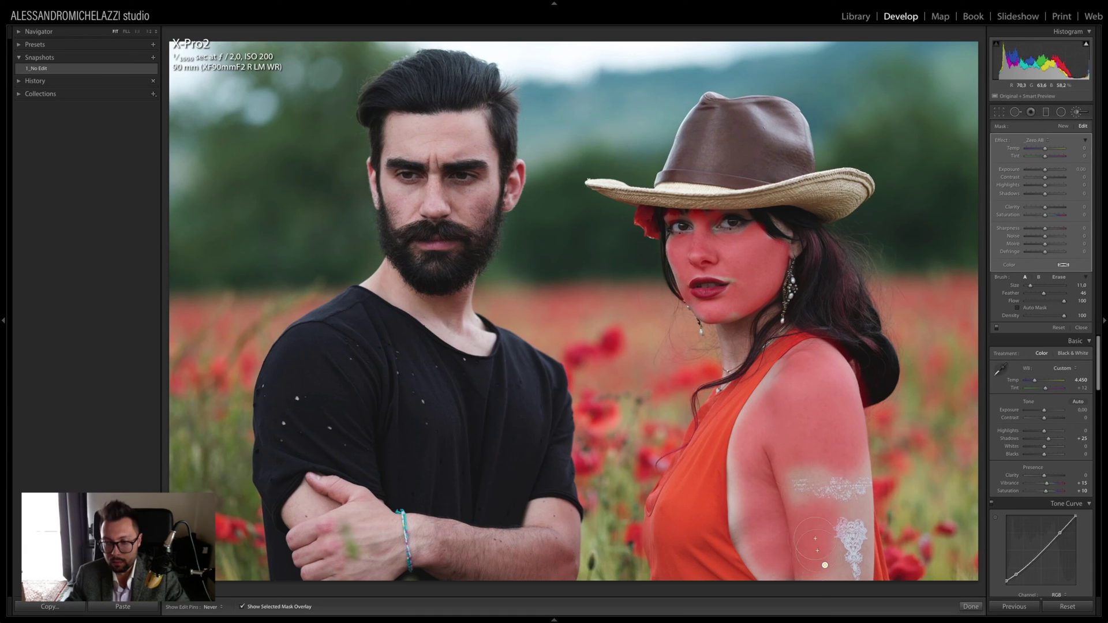
pyautogui.press('alt')
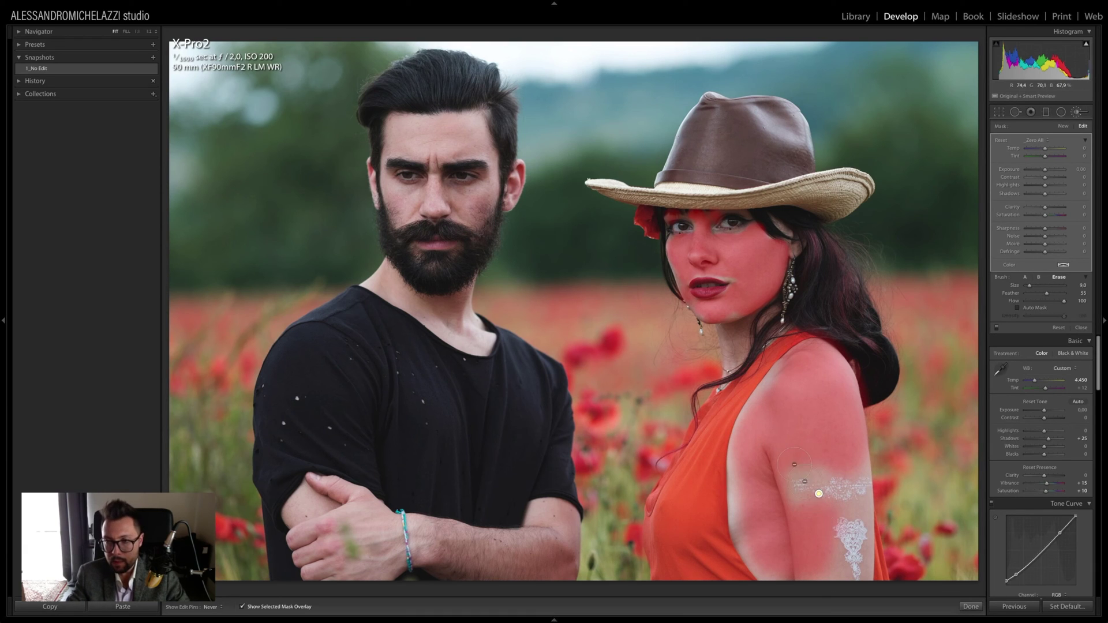
# - Return to a close view of the woman's face and hide the mask overlay
pyautogui.click(724, 282)
pyautogui.moveTo(794, 334); pyautogui.dragTo(574, 339)
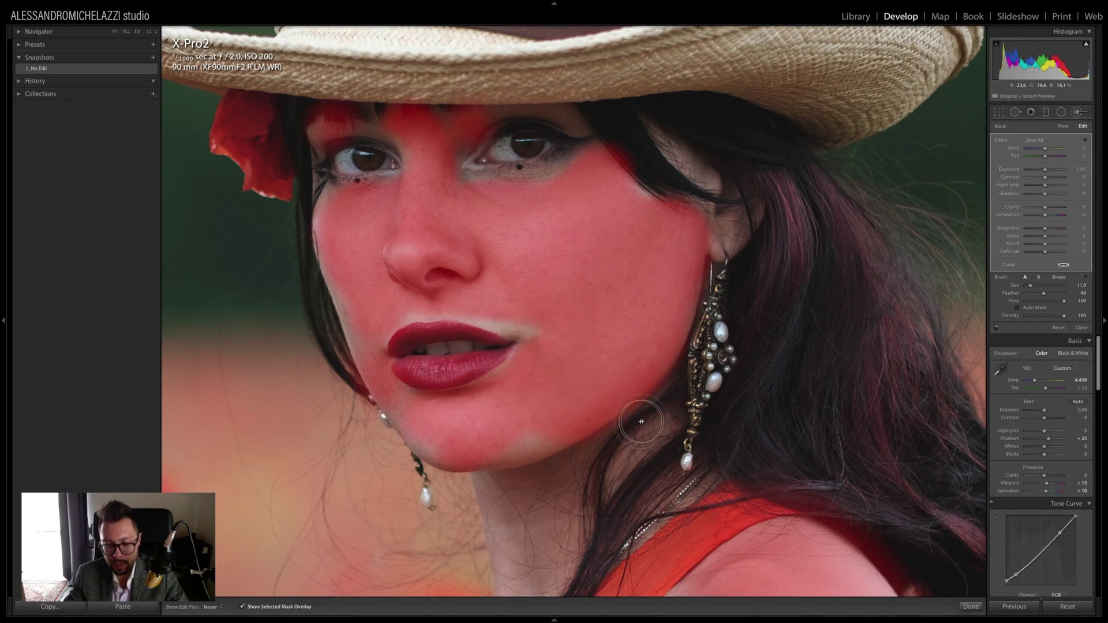
pyautogui.press('o')
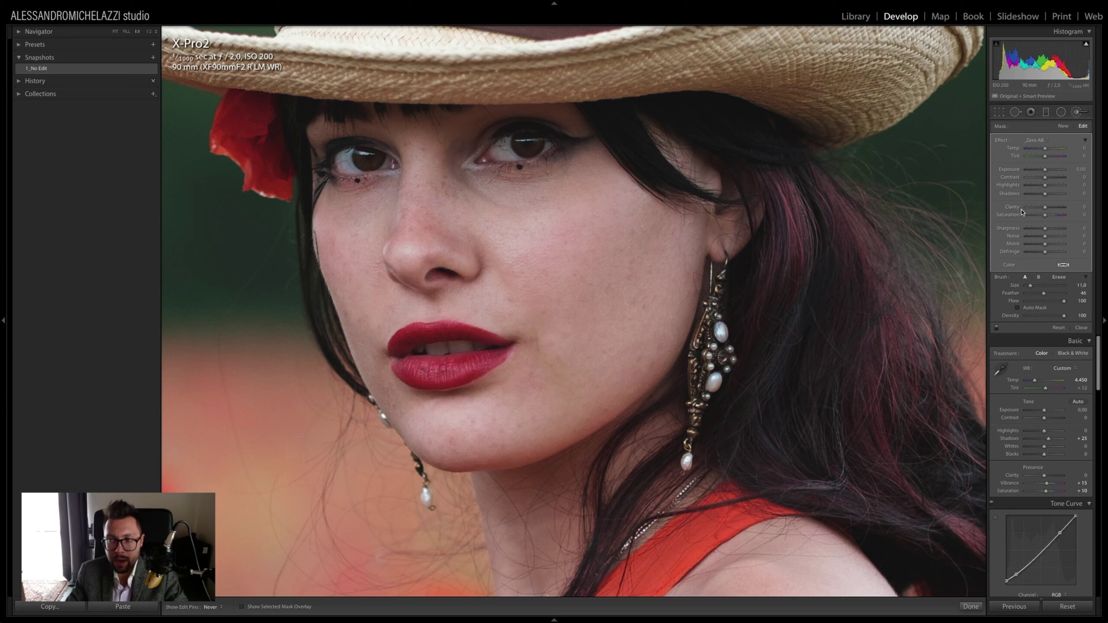
# - Soften the masked skin with Clarity -51, Exposure 0.20 and Saturation -2, and finish the brush adjustment with the whole photo in view
pyautogui.moveTo(1028, 208); pyautogui.dragTo(978, 207)
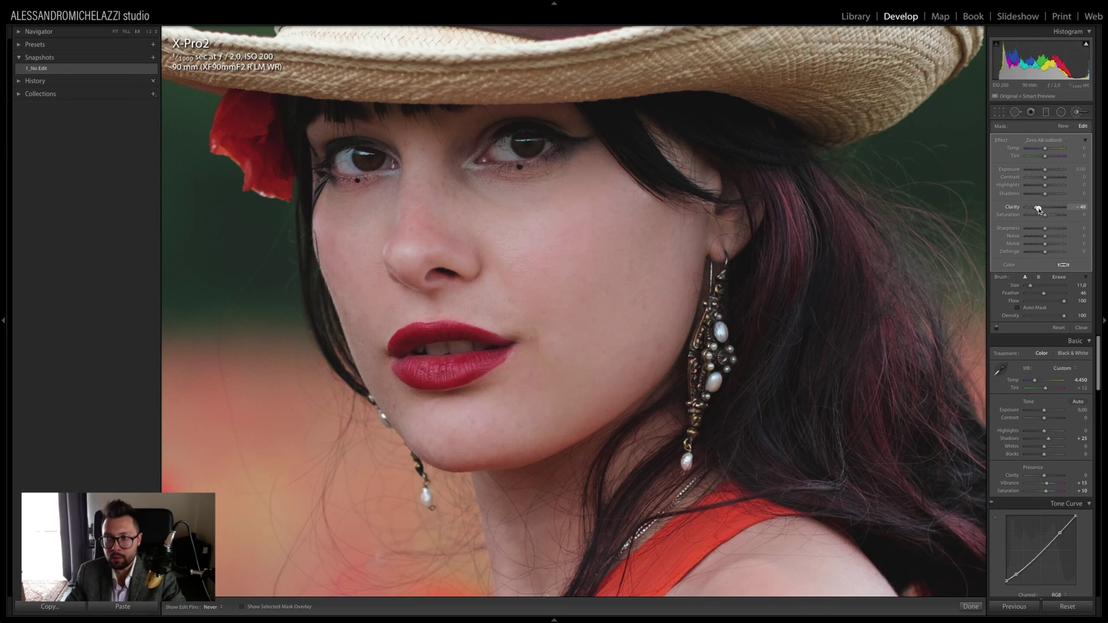
pyautogui.moveTo(1039, 209); pyautogui.dragTo(1035, 209)
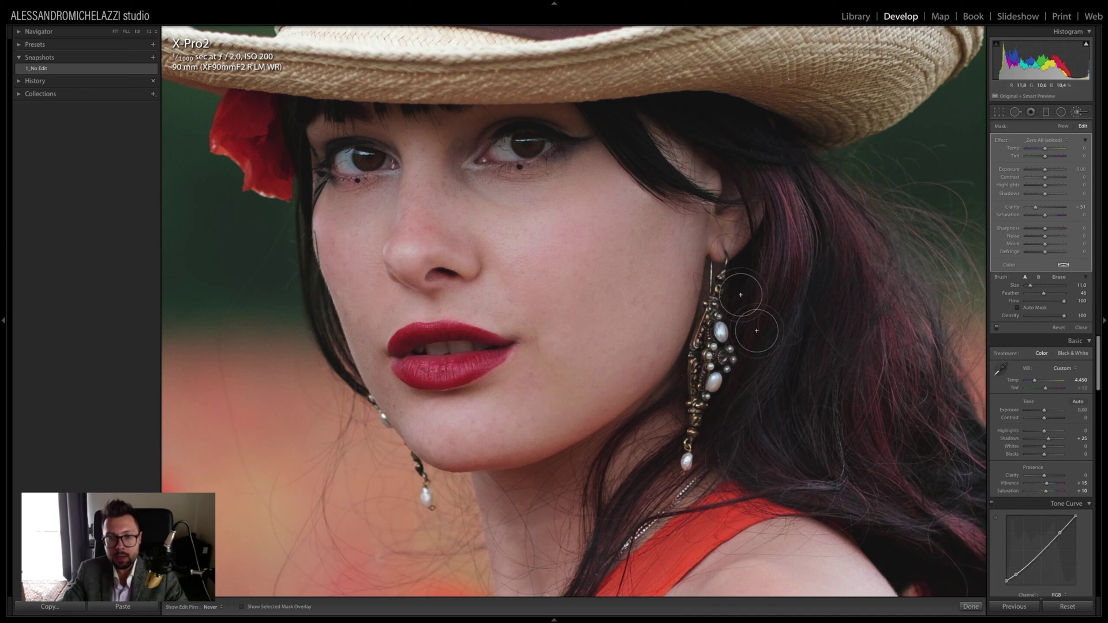
pyautogui.click(687, 349)
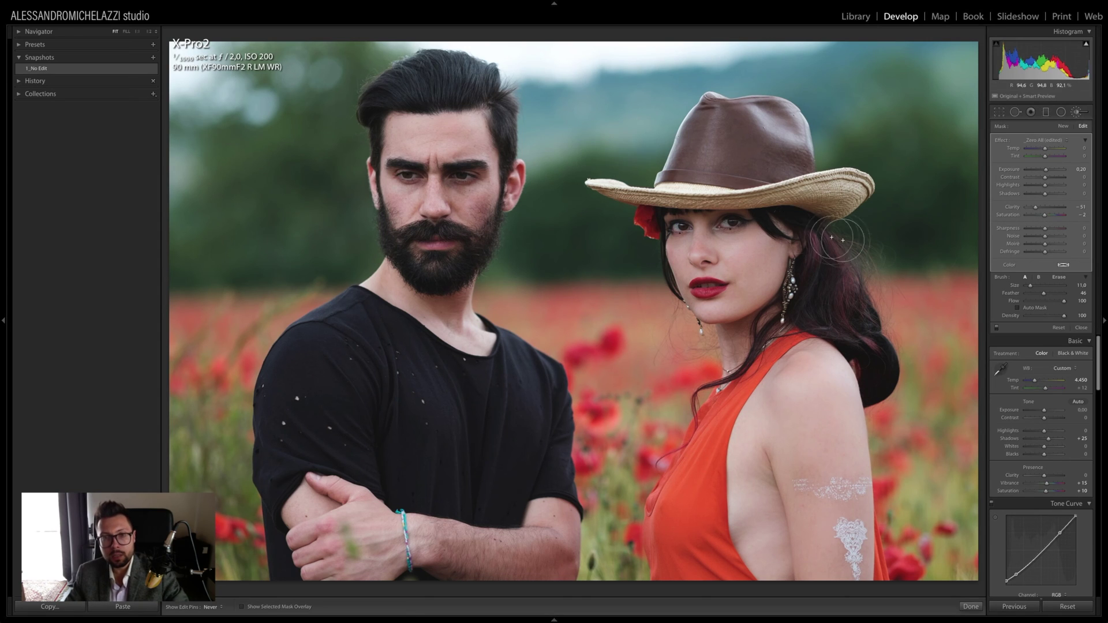
pyautogui.click(1076, 113)
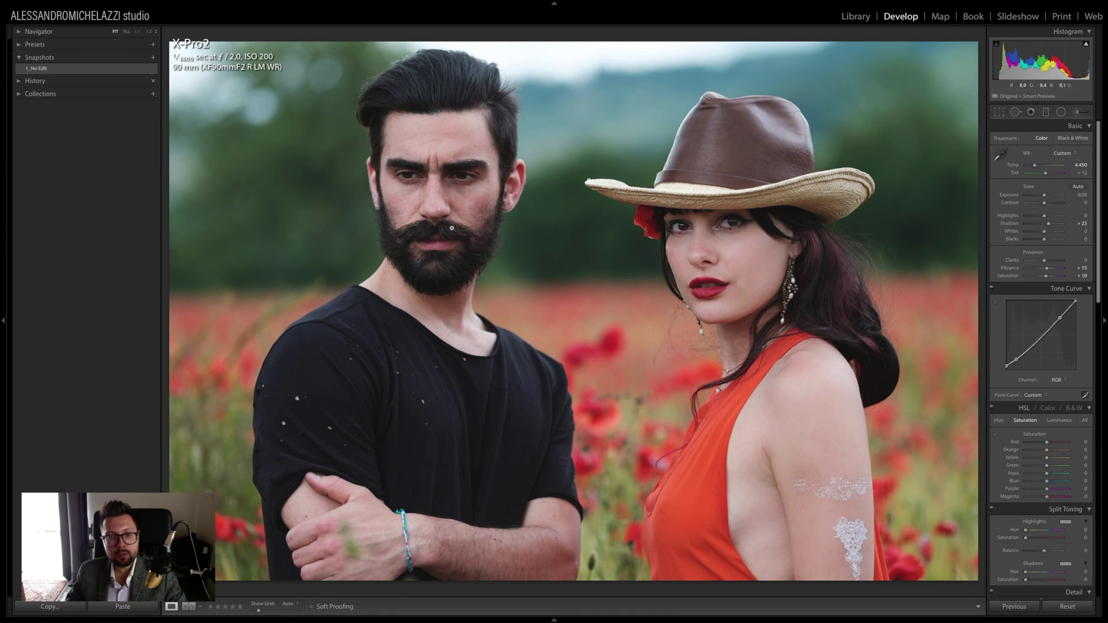
# - Brush a new adjustment with Exposure 2.00 and Flow 20 over the woman's eyes, beneath her hat brim and over the man's eyes
pyautogui.click(1072, 118)
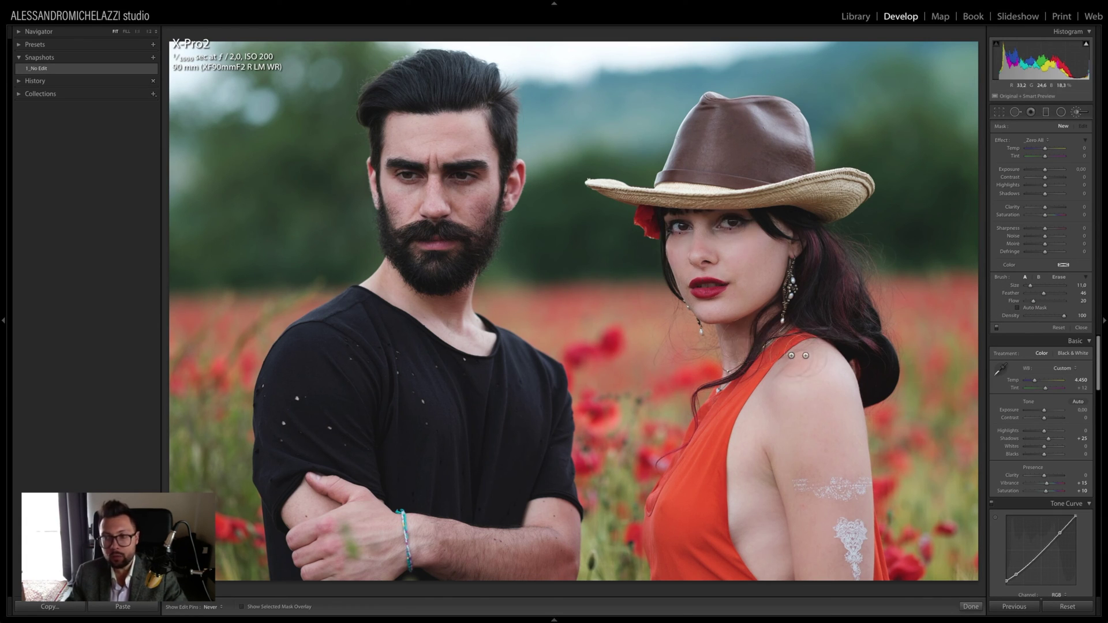
pyautogui.click(1077, 169)
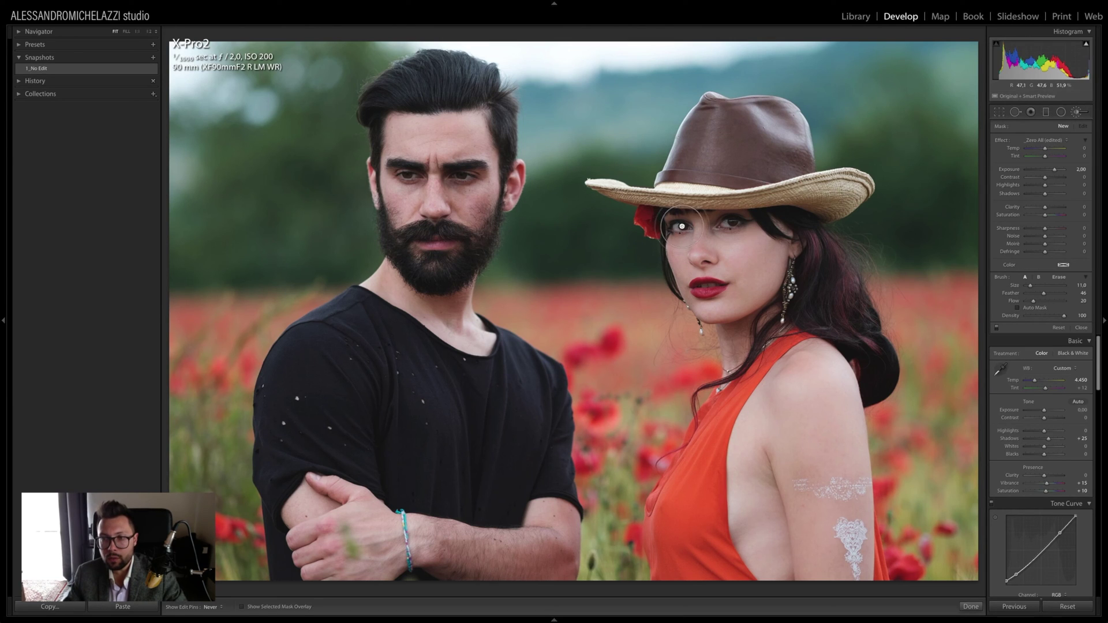
pyautogui.moveTo(694, 228); pyautogui.dragTo(734, 218)
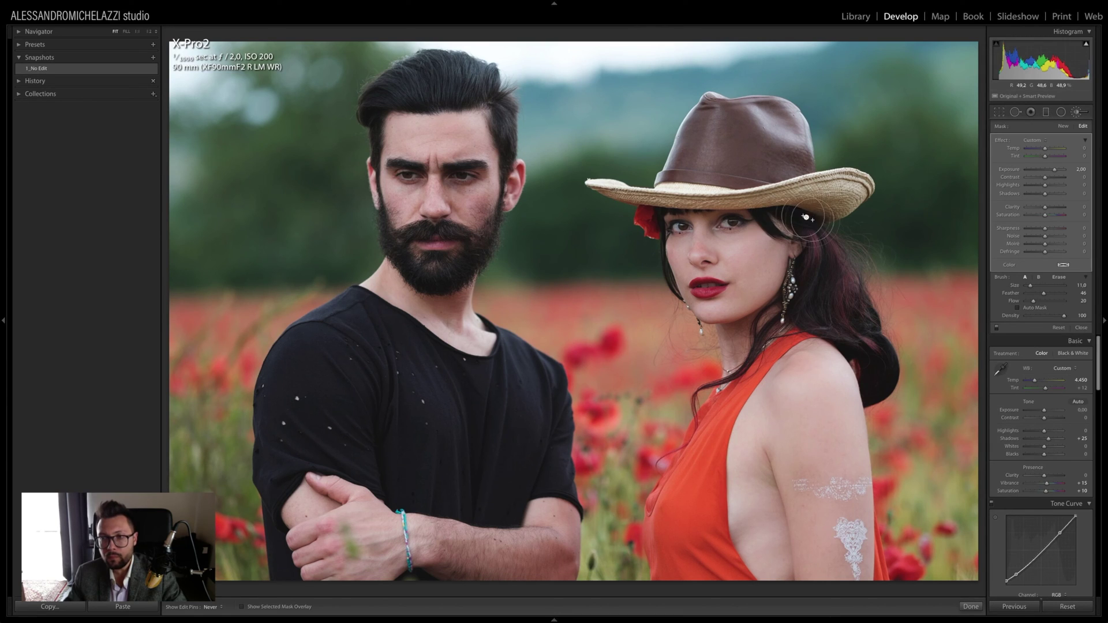
pyautogui.moveTo(653, 211)
pyautogui.mouseDown()
pyautogui.moveTo(676, 272)
pyautogui.moveTo(680, 223)
pyautogui.moveTo(746, 214)
pyautogui.moveTo(731, 228)
pyautogui.moveTo(779, 220)
pyautogui.moveTo(828, 243)
pyautogui.moveTo(780, 210)
pyautogui.moveTo(818, 216)
pyautogui.moveTo(675, 217)
pyautogui.moveTo(687, 229)
pyautogui.moveTo(645, 203)
pyautogui.moveTo(672, 263)
pyautogui.moveTo(688, 229)
pyautogui.moveTo(714, 235)
pyautogui.moveTo(763, 219)
pyautogui.moveTo(800, 252)
pyautogui.moveTo(803, 226)
pyautogui.moveTo(811, 288)
pyautogui.moveTo(804, 217)
pyautogui.moveTo(822, 302)
pyautogui.moveTo(805, 219)
pyautogui.mouseUp()
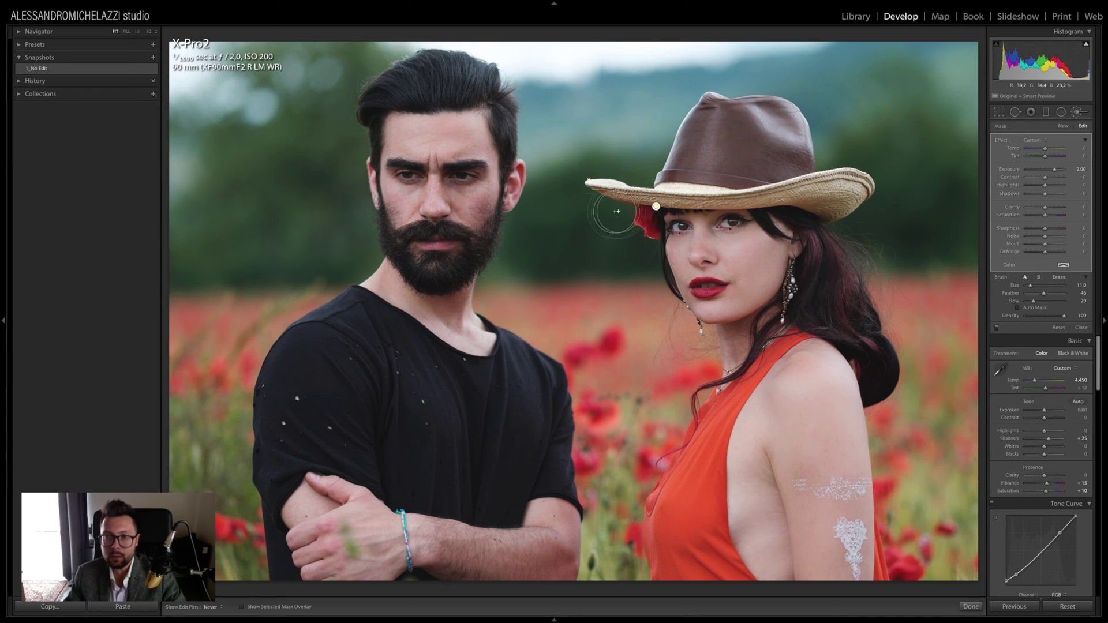
pyautogui.moveTo(408, 181)
pyautogui.mouseDown()
pyautogui.moveTo(465, 177)
pyautogui.moveTo(471, 169)
pyautogui.moveTo(424, 174)
pyautogui.moveTo(460, 170)
pyautogui.moveTo(477, 146)
pyautogui.moveTo(462, 177)
pyautogui.moveTo(433, 178)
pyautogui.moveTo(454, 175)
pyautogui.mouseUp()
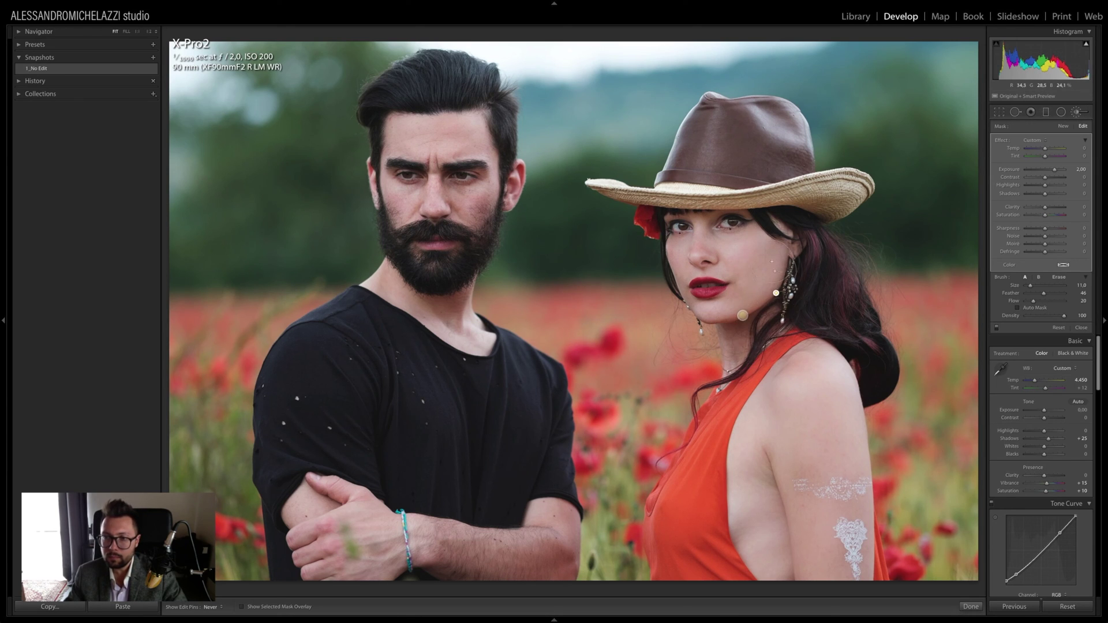
# - Extend the brightening mask over shaded parts of the woman's face, hair, neck and shoulder
pyautogui.click(731, 256)
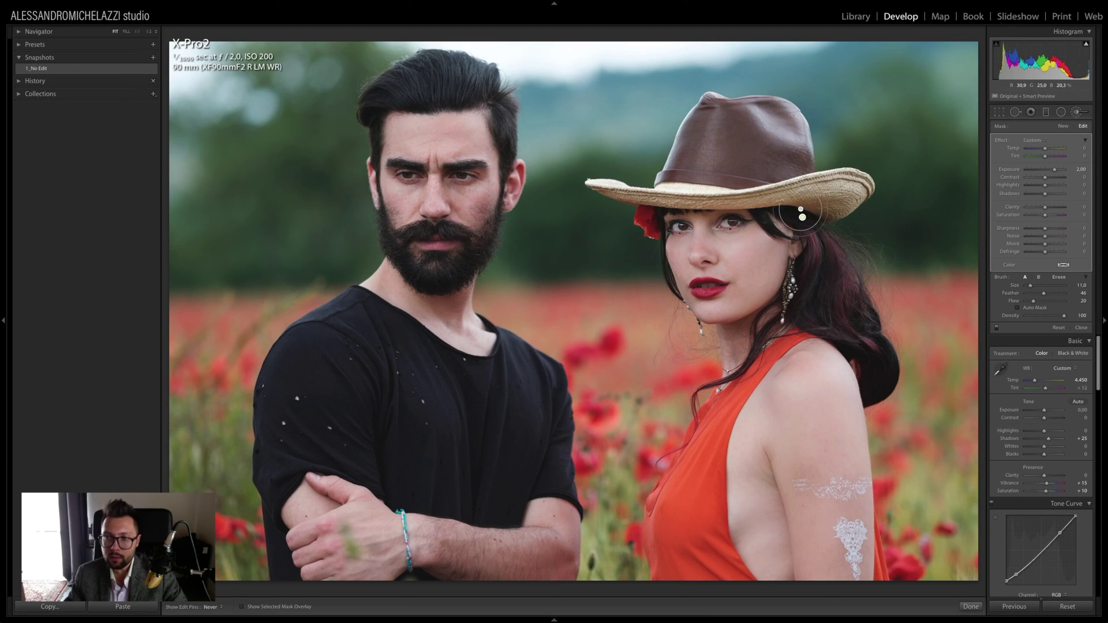
pyautogui.click(698, 297)
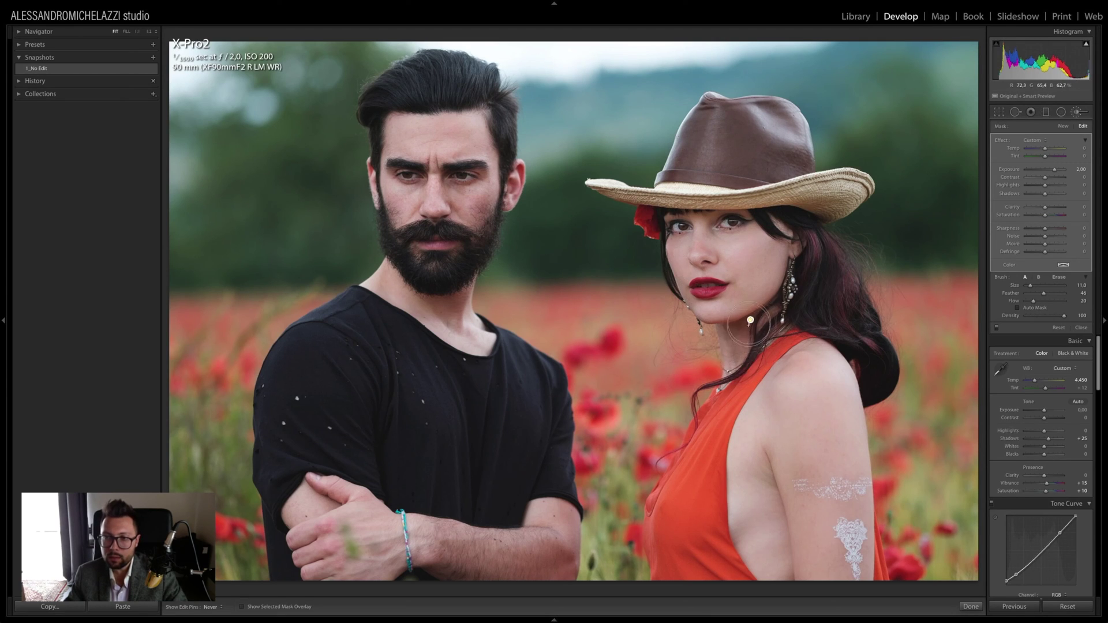
pyautogui.moveTo(760, 216)
pyautogui.mouseDown()
pyautogui.moveTo(805, 234)
pyautogui.moveTo(784, 216)
pyautogui.mouseUp()
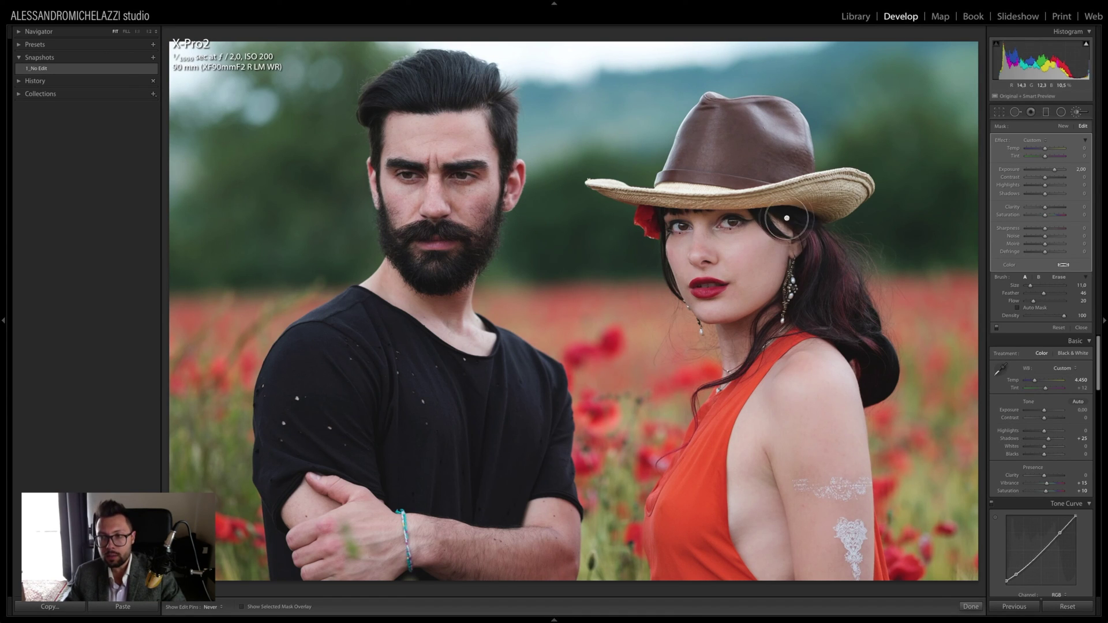
pyautogui.moveTo(817, 290); pyautogui.dragTo(831, 322)
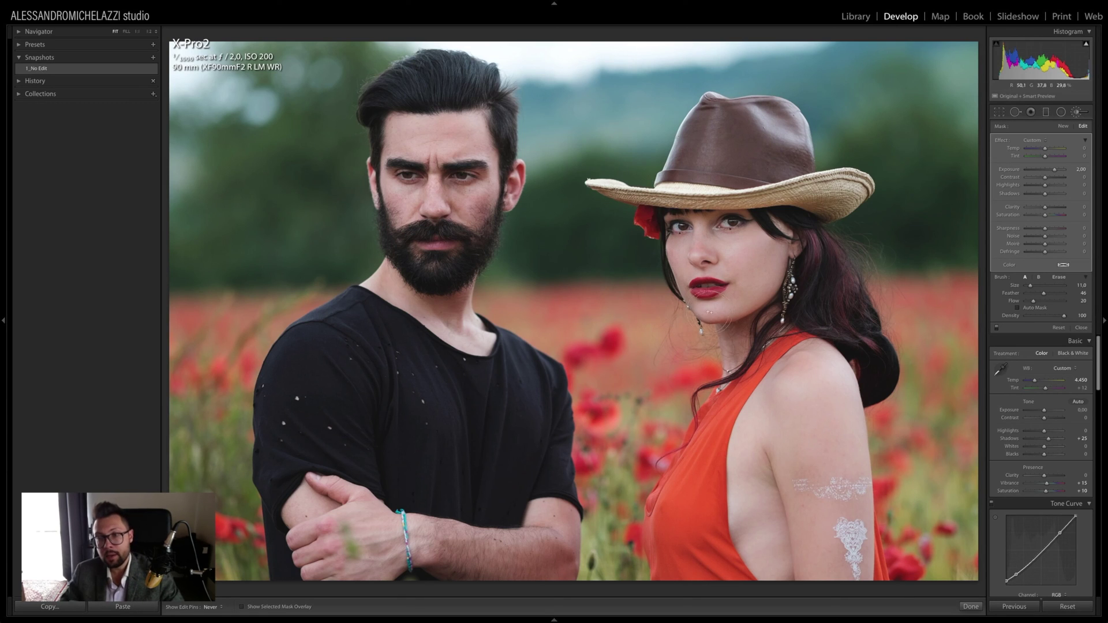
pyautogui.moveTo(730, 329)
pyautogui.mouseDown()
pyautogui.moveTo(791, 303)
pyautogui.moveTo(779, 297)
pyautogui.moveTo(765, 350)
pyautogui.moveTo(807, 341)
pyautogui.mouseUp()
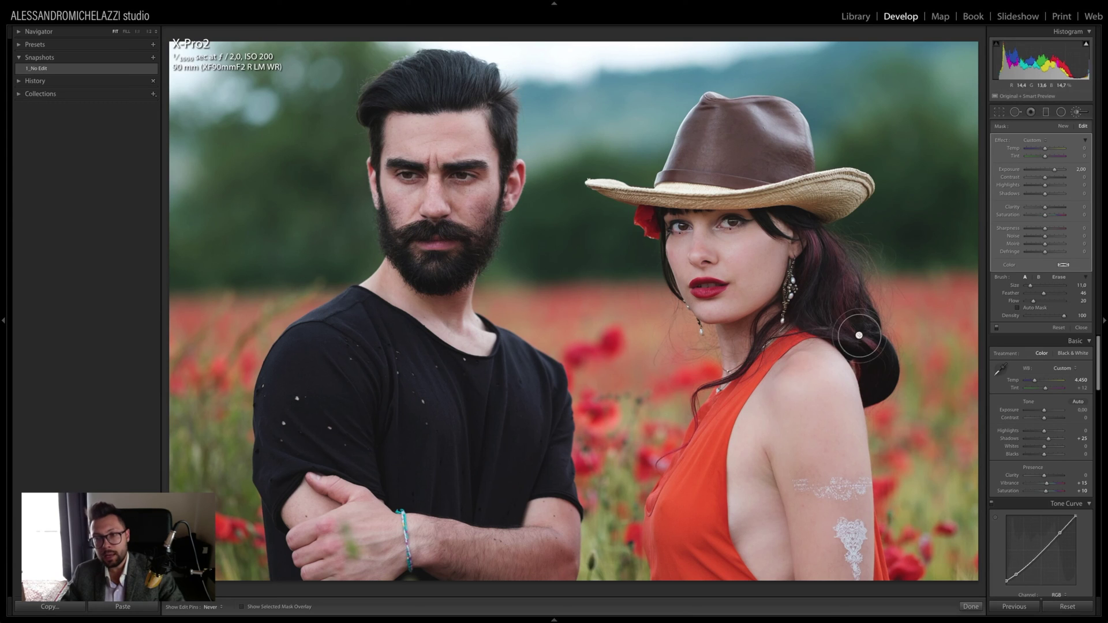
# - Close the brush adjustment and compare the edit with the 1_No Edit snapshot, returning to the edited version
pyautogui.click(1077, 113)
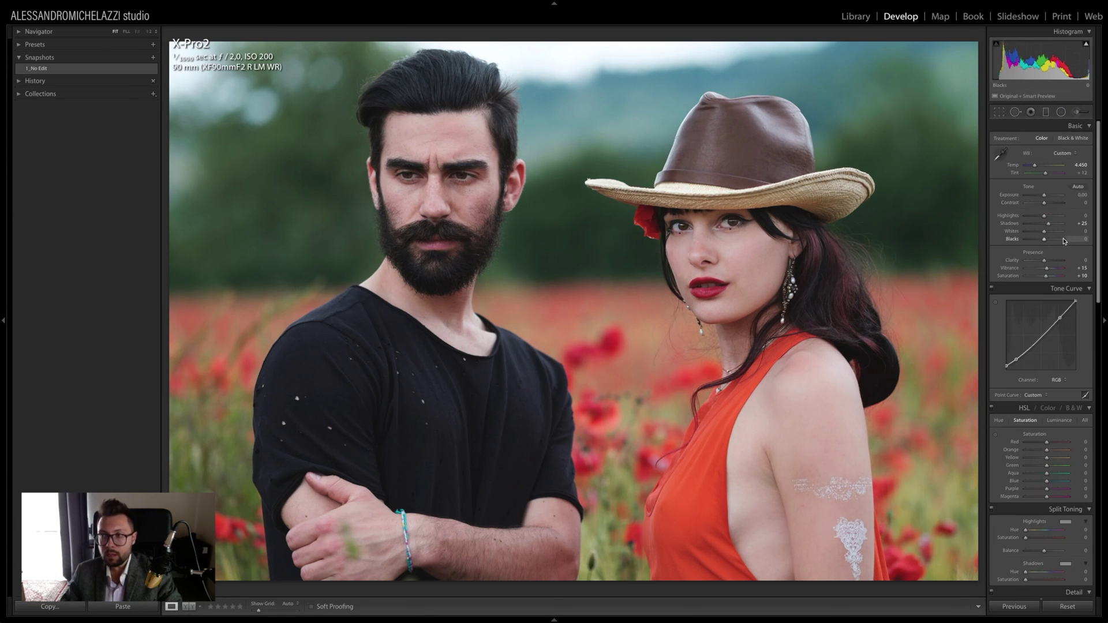
pyautogui.click(45, 70)
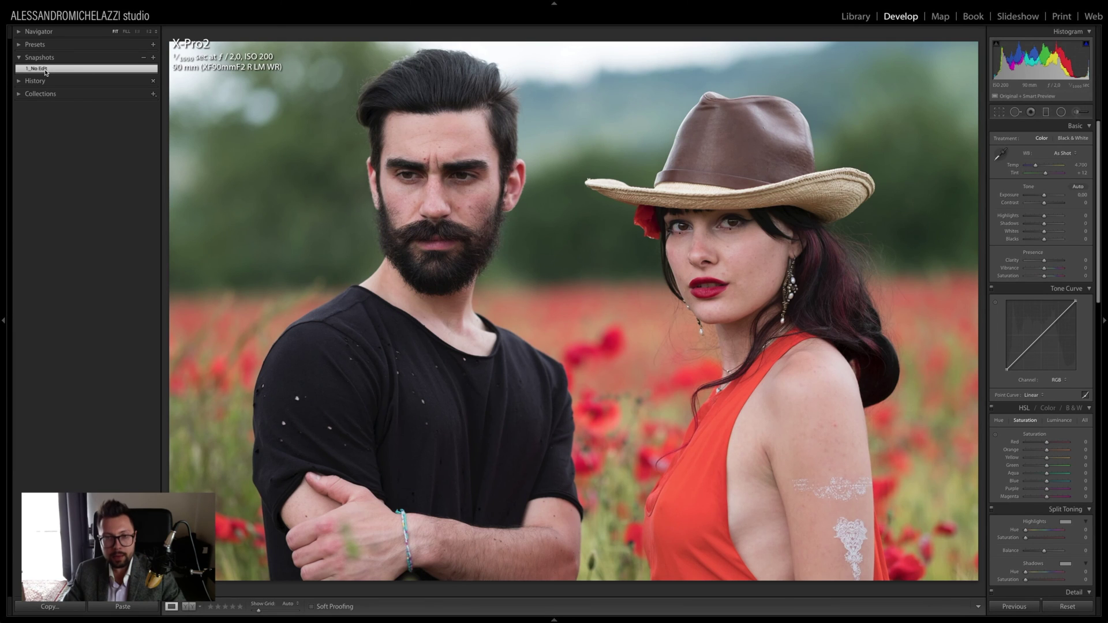
pyautogui.hotkey('ctrl', 'z')
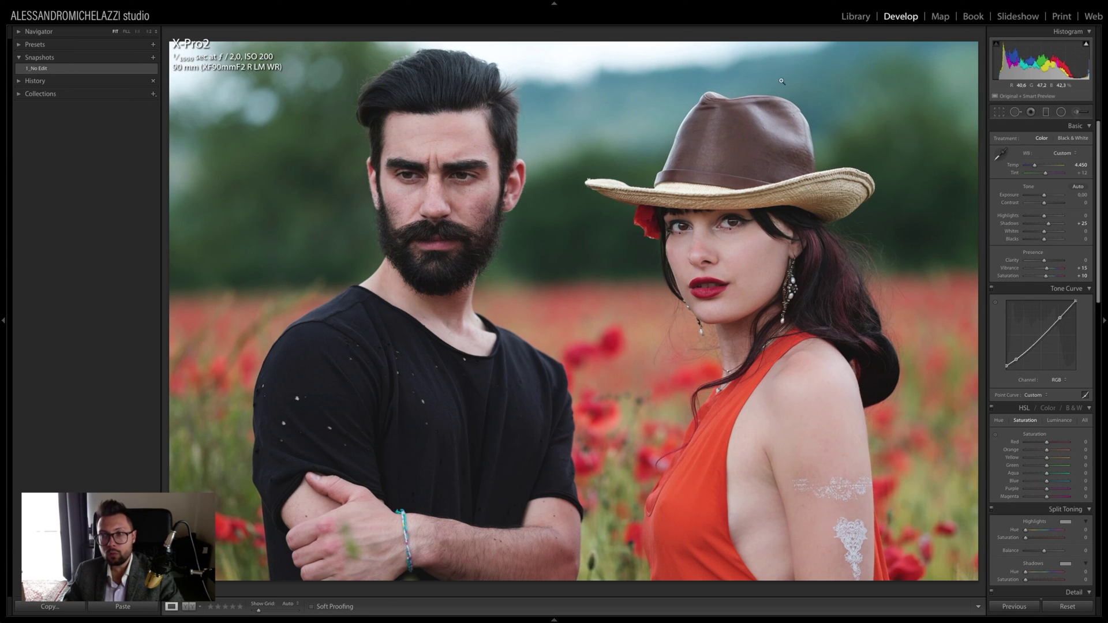
# - Draw a Radial Filter with Exposure reset to 0, and shape and position its oval around the couple's upper bodies
pyautogui.click(1061, 112)
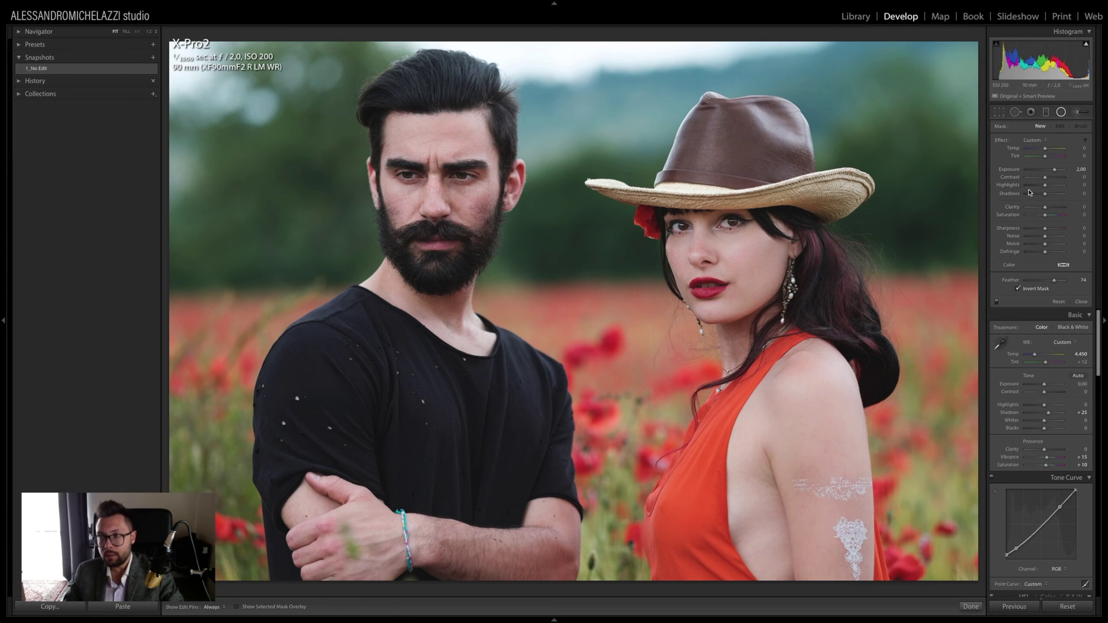
pyautogui.doubleClick(1054, 169)
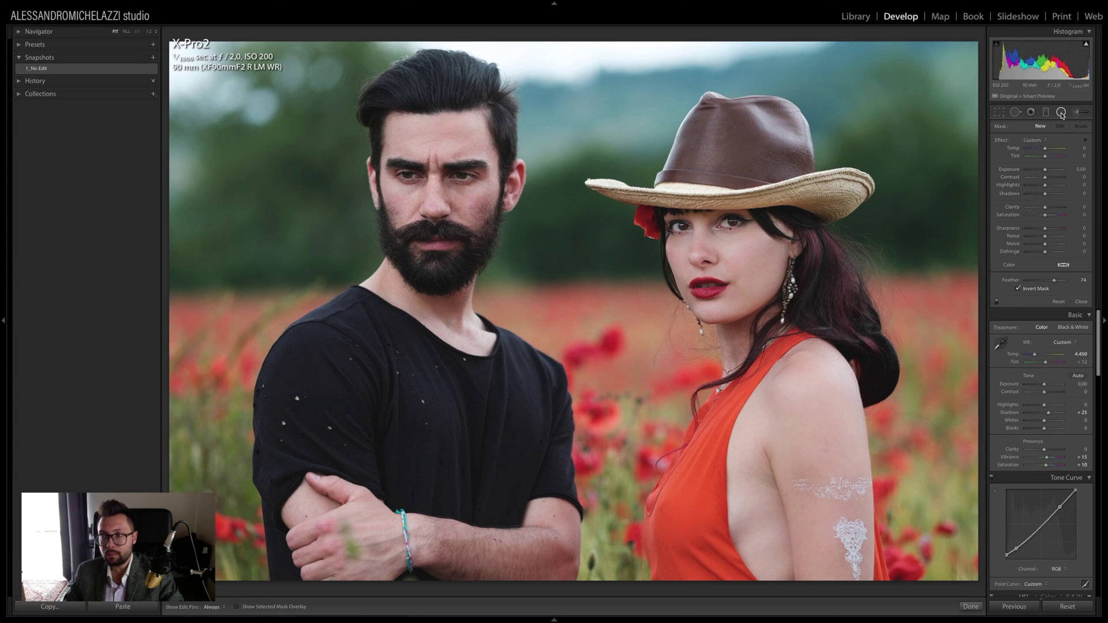
pyautogui.moveTo(493, 143)
pyautogui.mouseDown()
pyautogui.moveTo(692, 357)
pyautogui.moveTo(794, 419)
pyautogui.mouseUp()
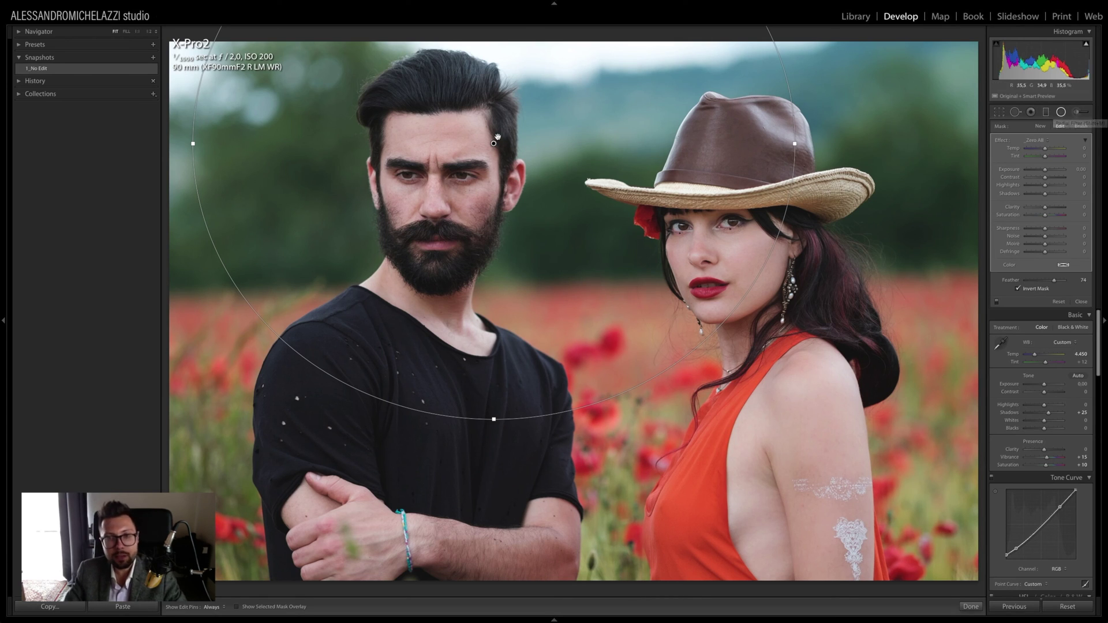
pyautogui.moveTo(504, 163); pyautogui.dragTo(581, 339)
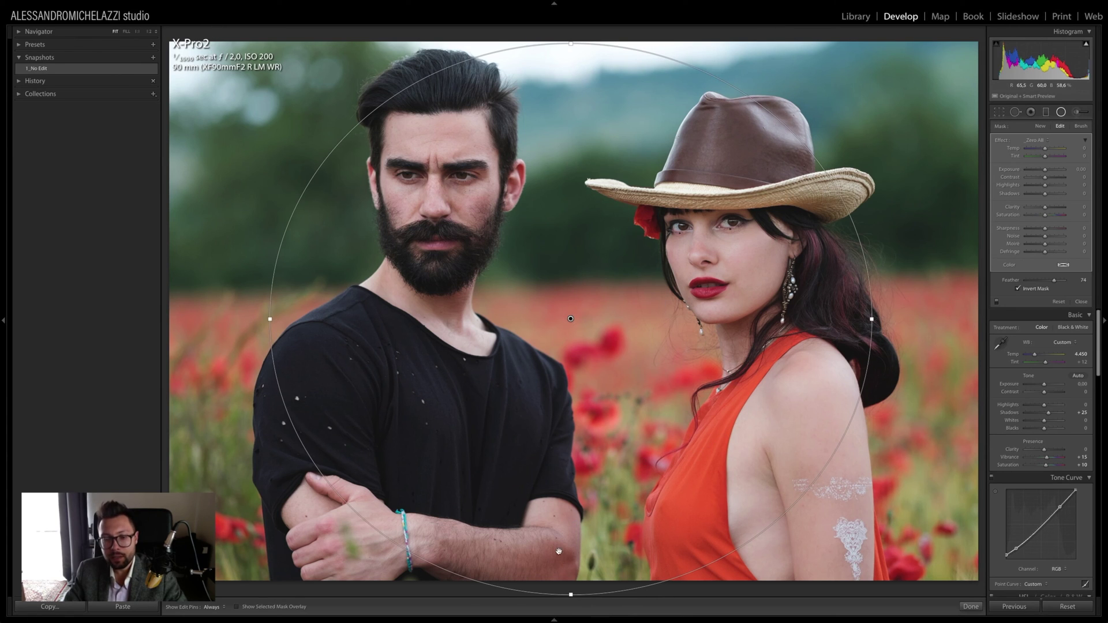
pyautogui.moveTo(568, 592); pyautogui.dragTo(570, 550)
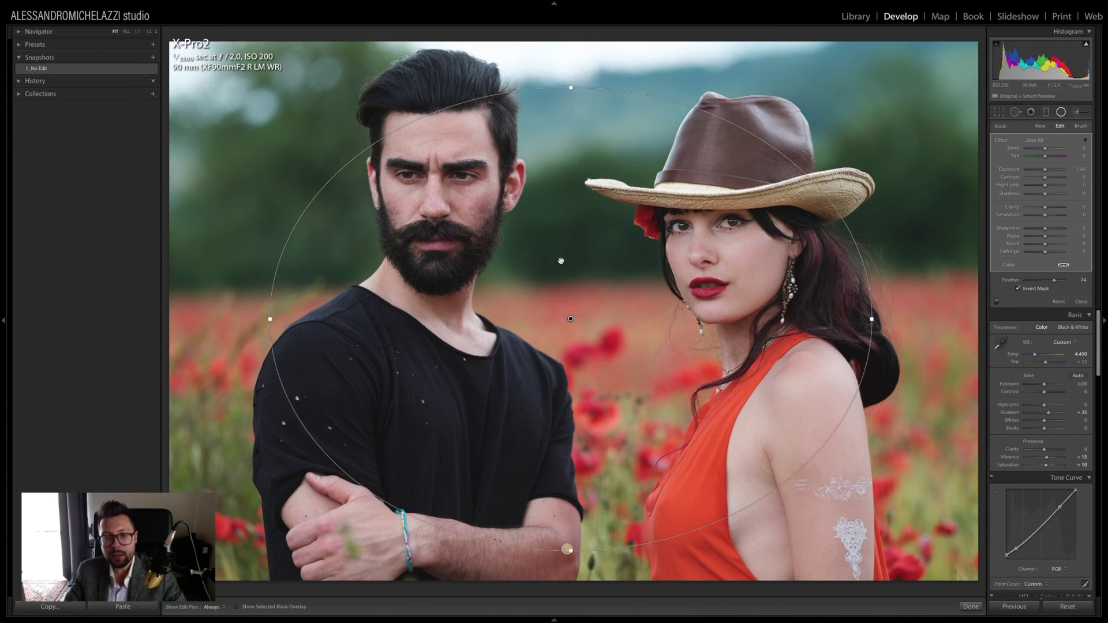
pyautogui.moveTo(571, 318); pyautogui.dragTo(566, 266)
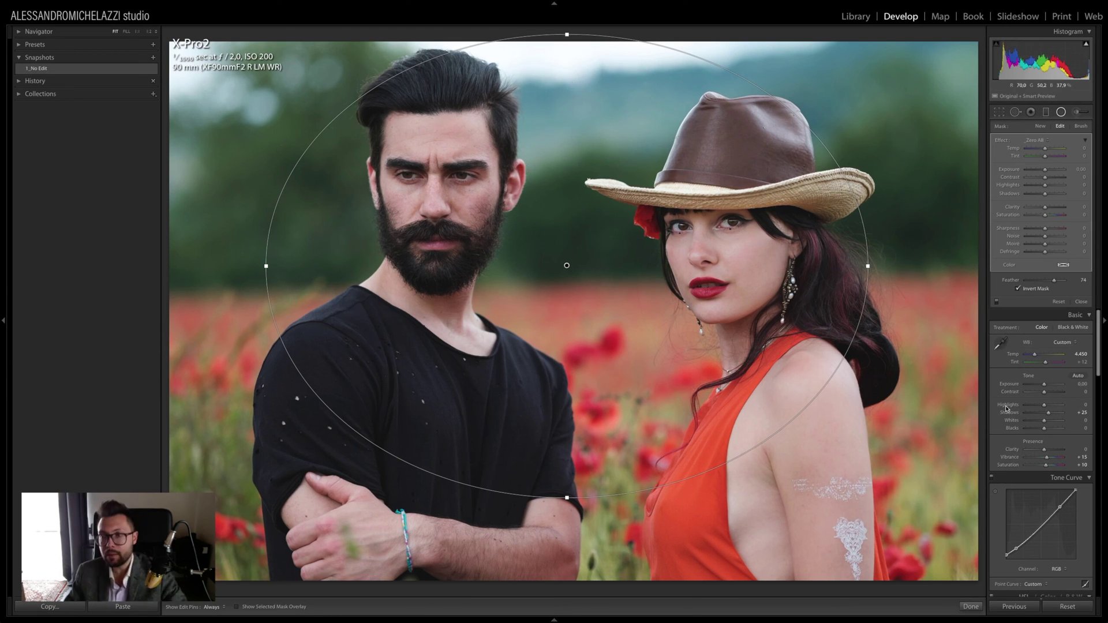
# - Set the Radial Filter's Exposure to -1.54 and enlarge its oval in width and height
pyautogui.moveTo(1045, 169); pyautogui.dragTo(1039, 169)
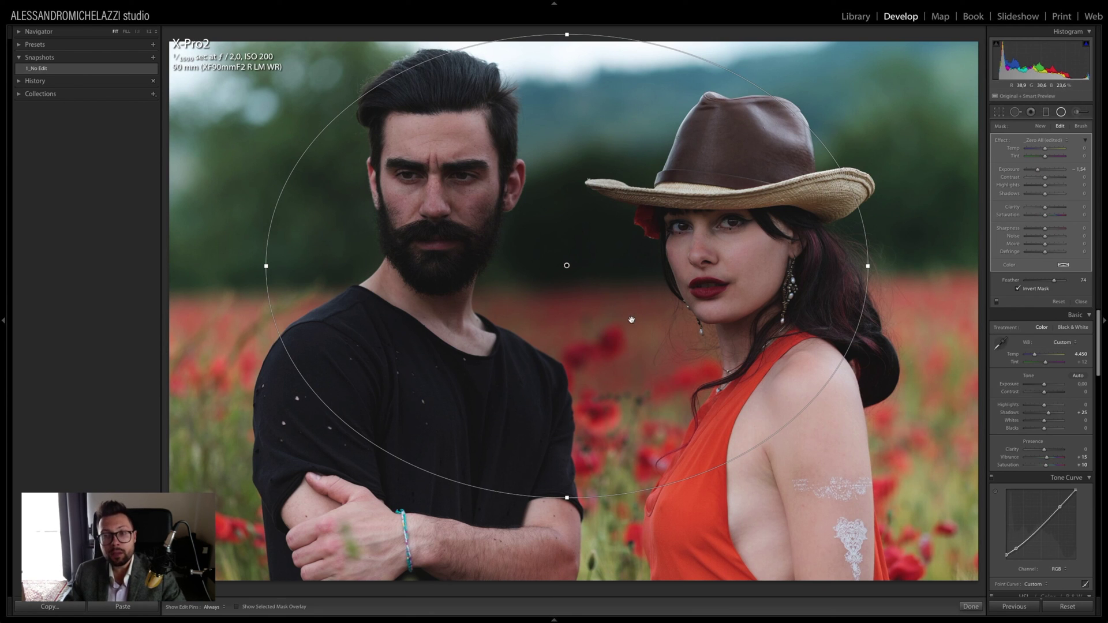
pyautogui.moveTo(868, 266); pyautogui.dragTo(905, 267)
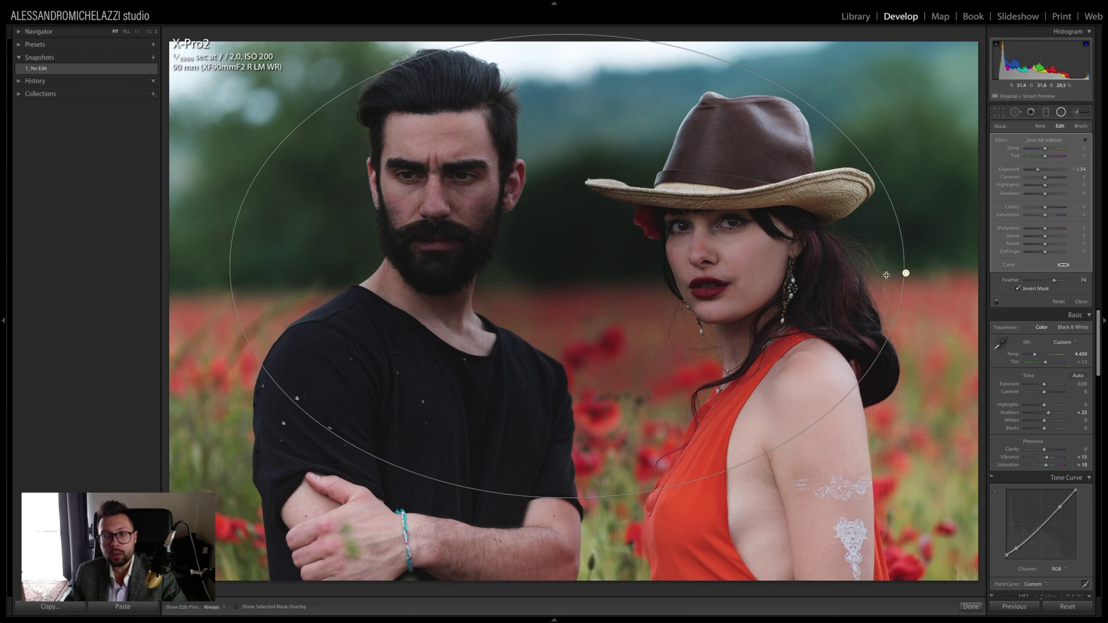
pyautogui.moveTo(568, 504); pyautogui.dragTo(568, 531)
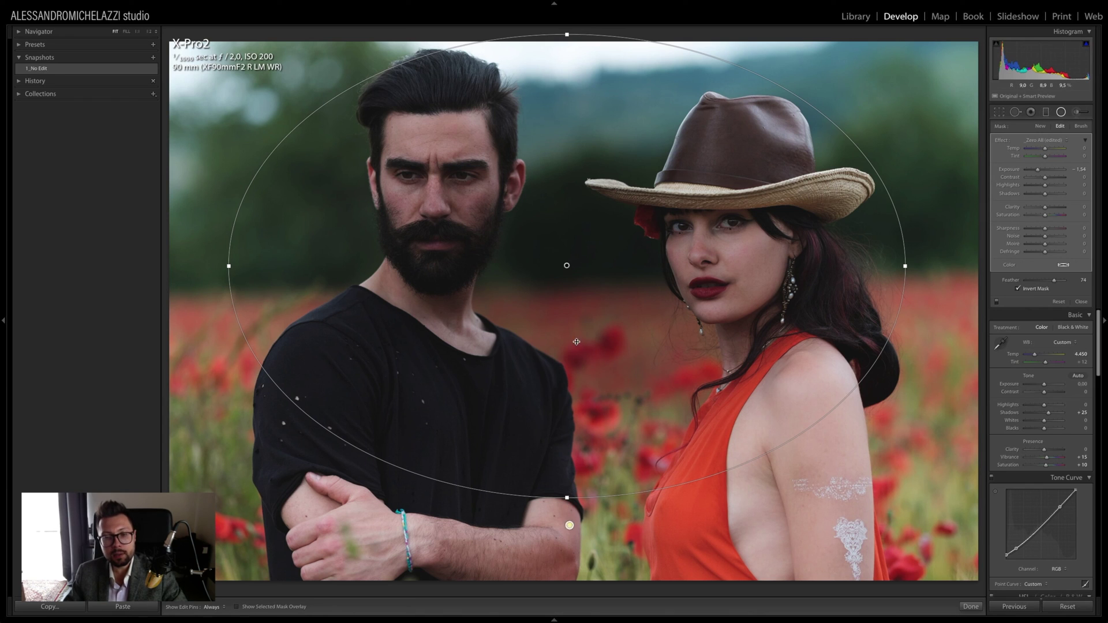
# - Turn off Invert Mask, widen the oval almost to the photo's side edges and set its Exposure to -0.79
pyautogui.click(1020, 289)
pyautogui.moveTo(915, 266); pyautogui.dragTo(967, 266)
pyautogui.moveTo(567, 266); pyautogui.dragTo(563, 253)
pyautogui.moveTo(1037, 169); pyautogui.dragTo(1042, 172)
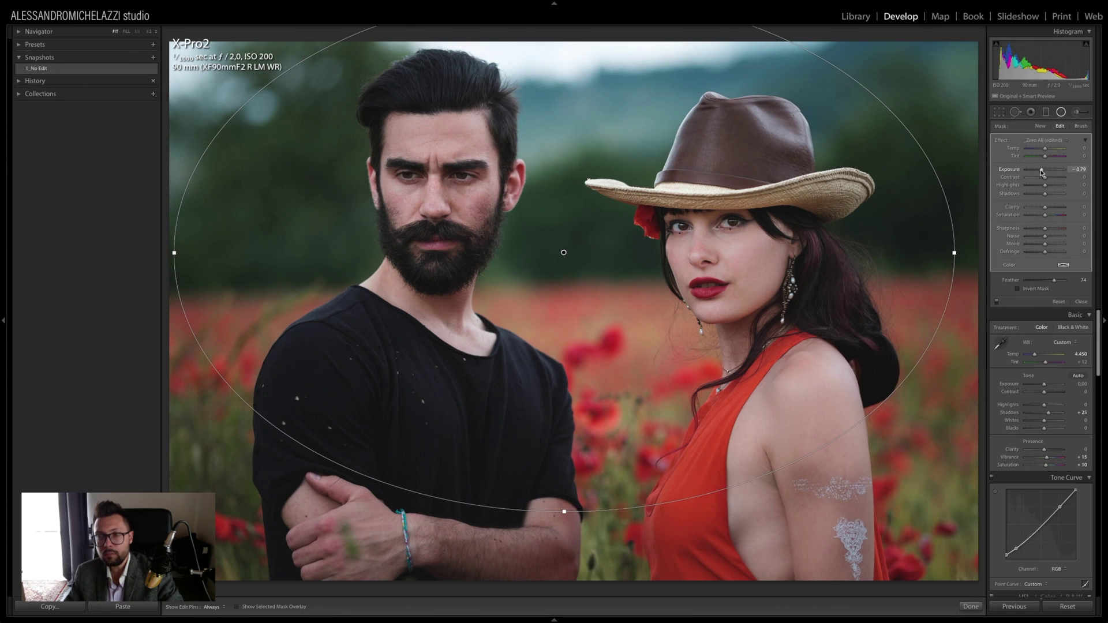
# - Enlarge and recentre the vignette oval over the couple, ease its darkening slightly and close the Radial Filter
pyautogui.moveTo(955, 253); pyautogui.dragTo(984, 253)
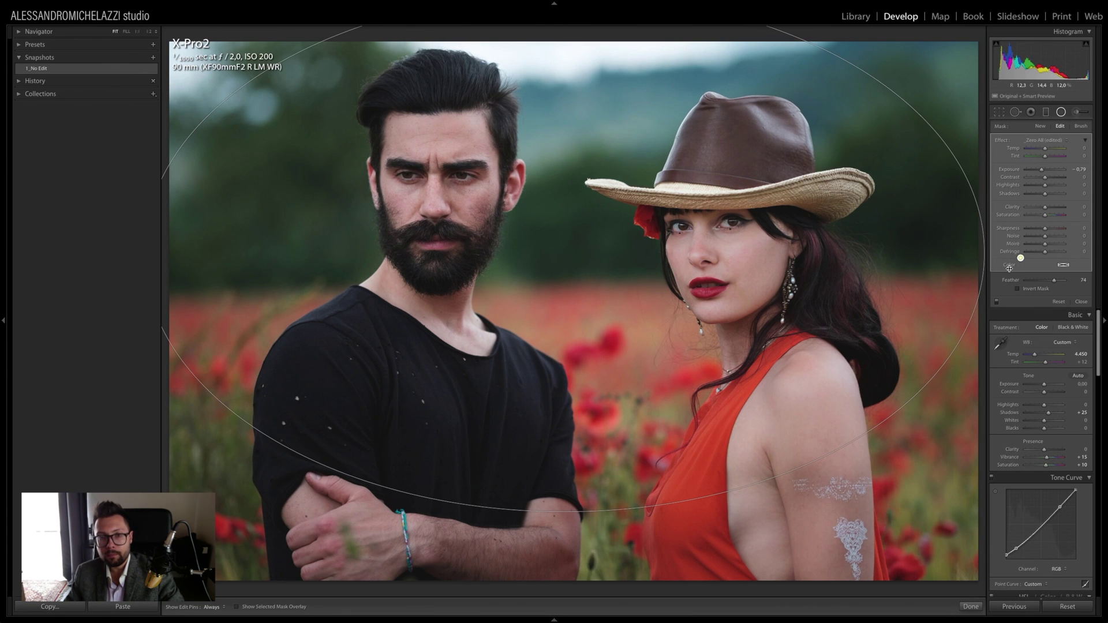
pyautogui.moveTo(564, 512); pyautogui.dragTo(565, 562)
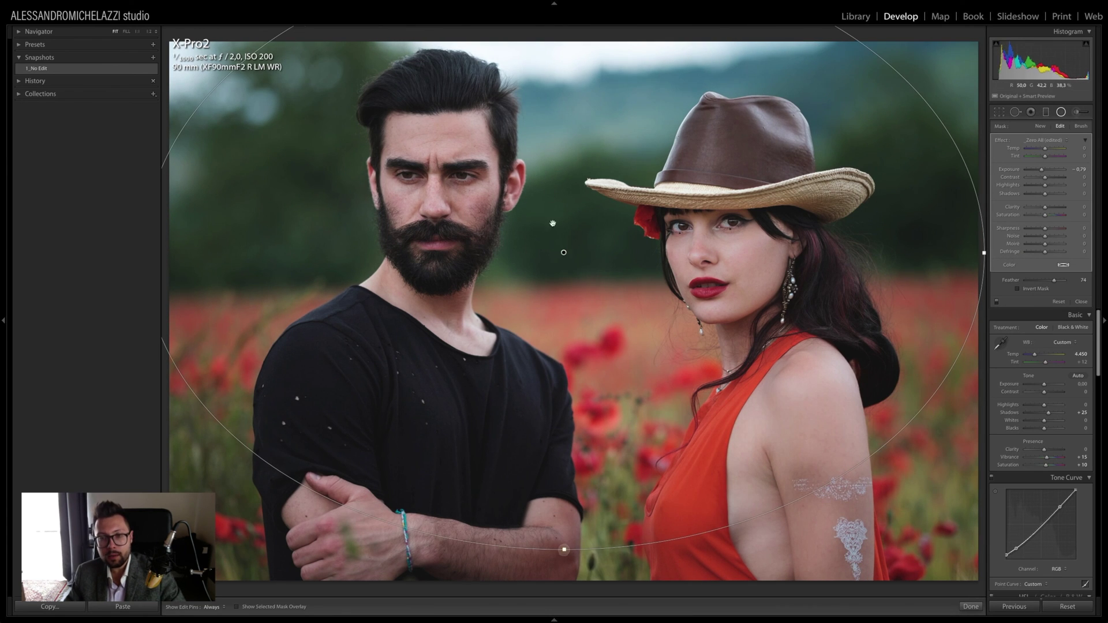
pyautogui.moveTo(566, 267); pyautogui.dragTo(581, 297)
pyautogui.moveTo(1041, 171); pyautogui.dragTo(1044, 171)
pyautogui.click(1060, 112)
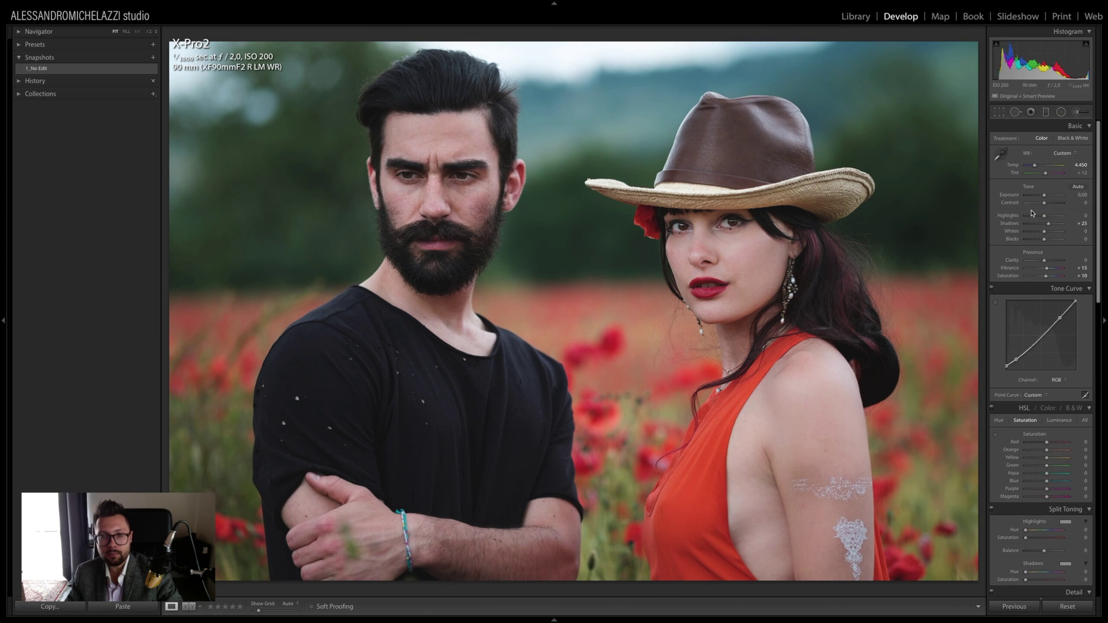
# - Save the edited state as a snapshot named 2_Final and compare it with the 1_No Edit snapshot
pyautogui.click(151, 57)
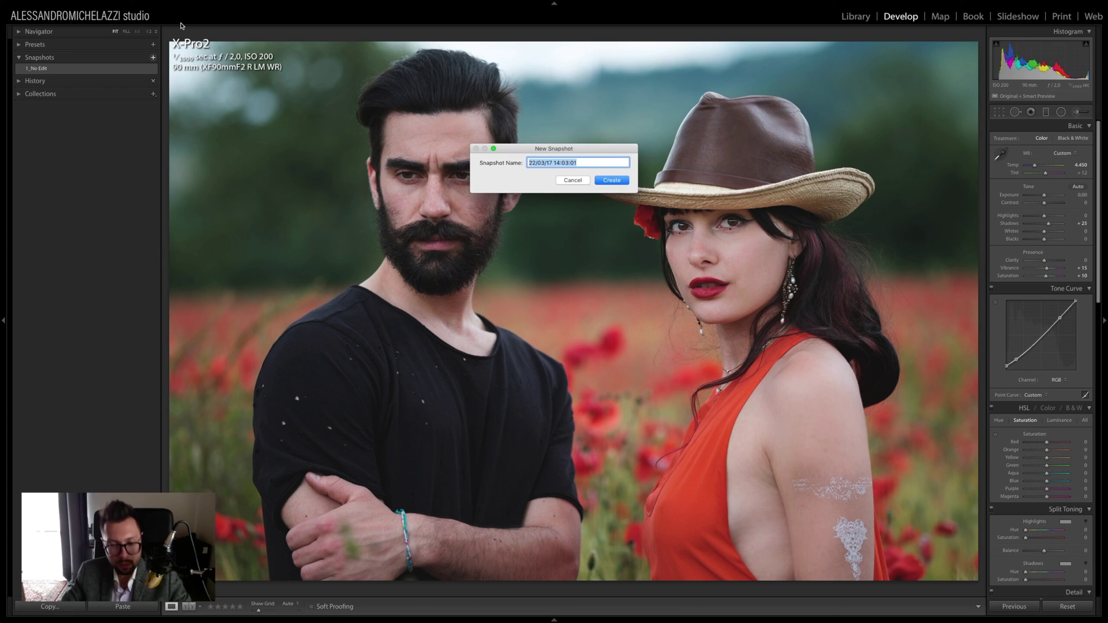
pyautogui.write('2_Edit')
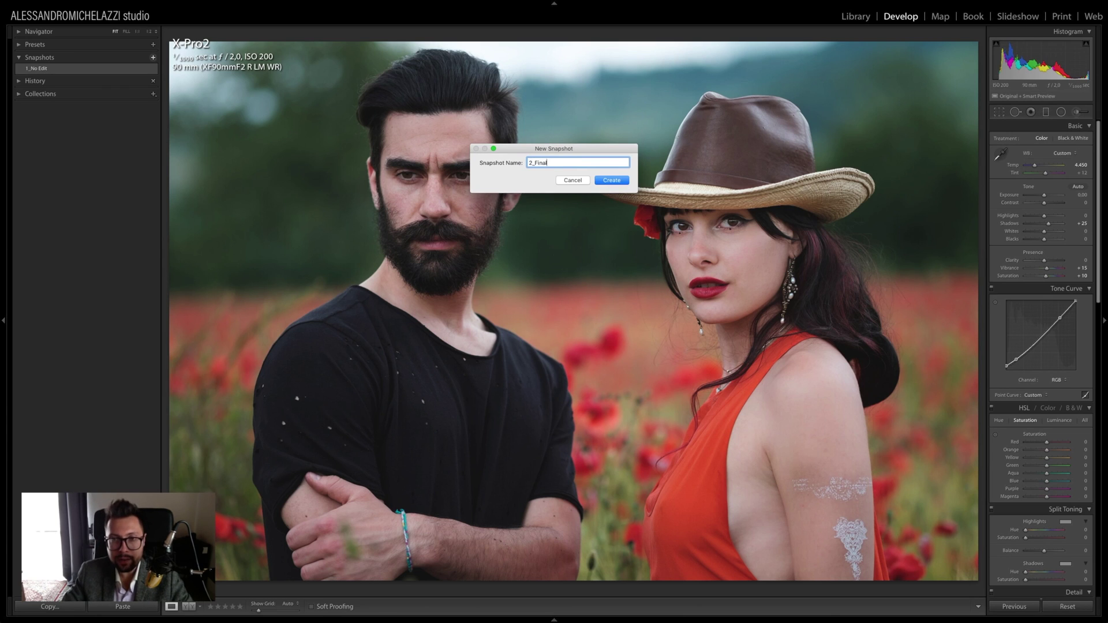
pyautogui.press('Return')
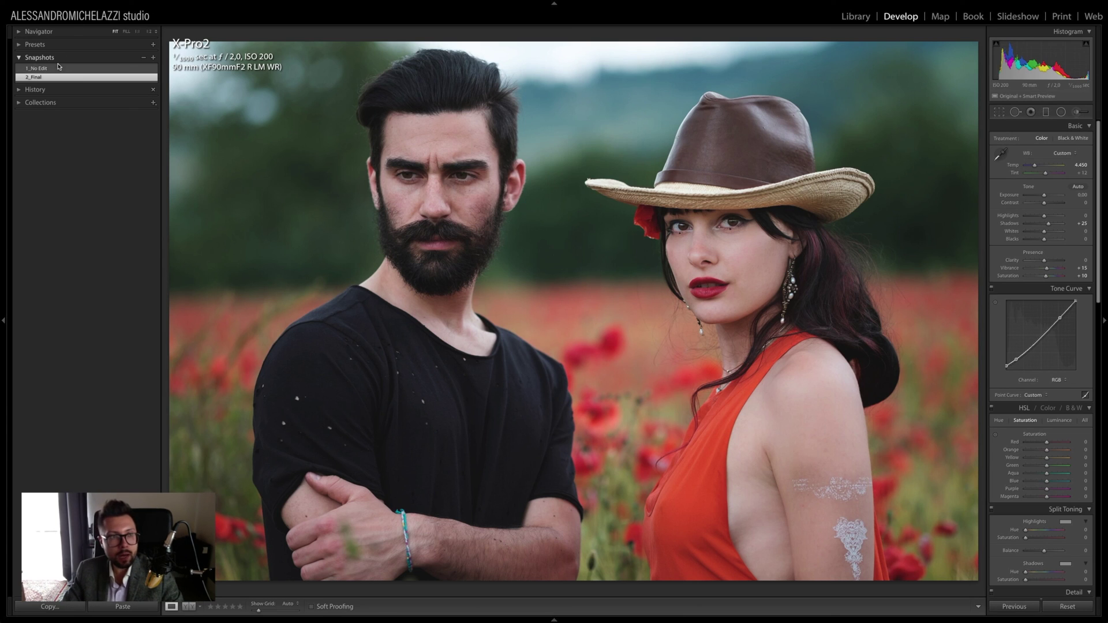
pyautogui.click(41, 69)
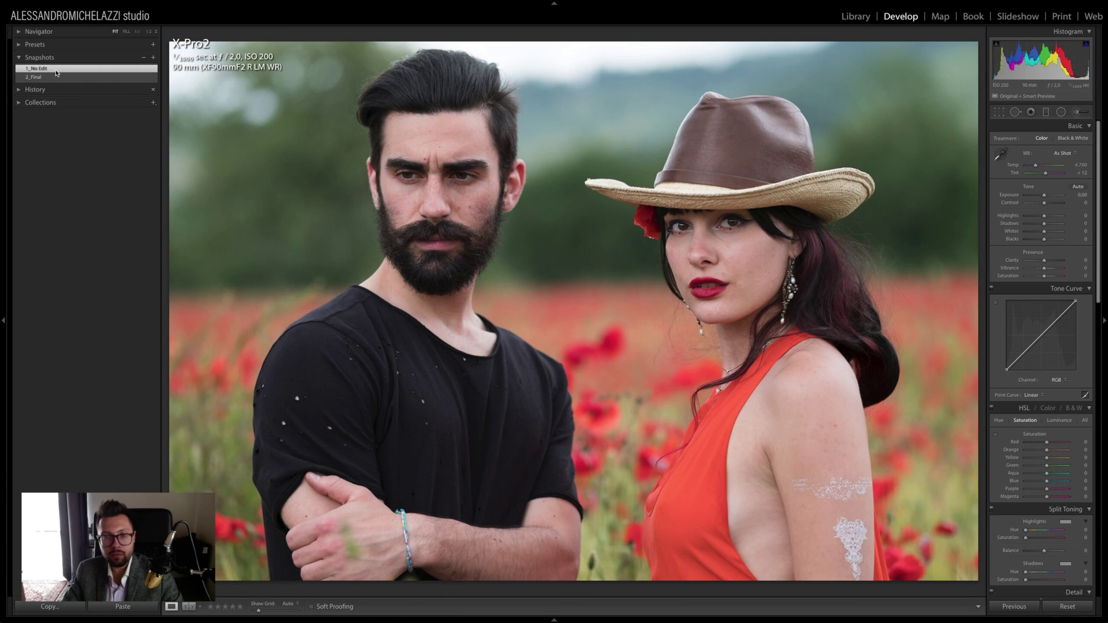
pyautogui.click(54, 78)
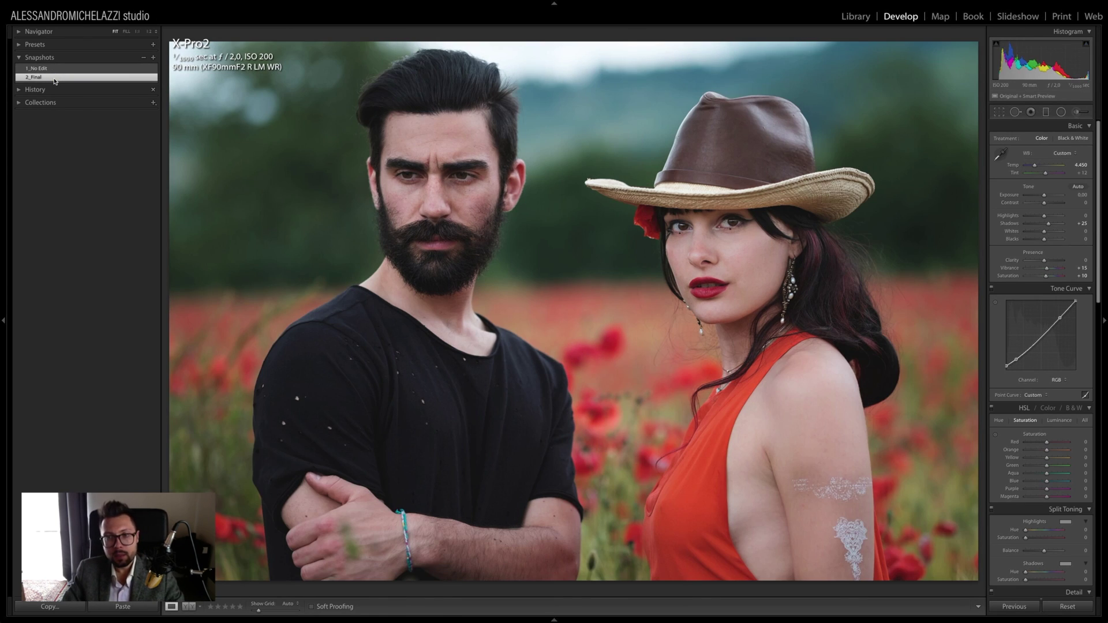
# - Check the 1_No Edit snapshot against 2_Final, return to 2_Final and set the photo's overall Exposure to +0.20
pyautogui.click(49, 70)
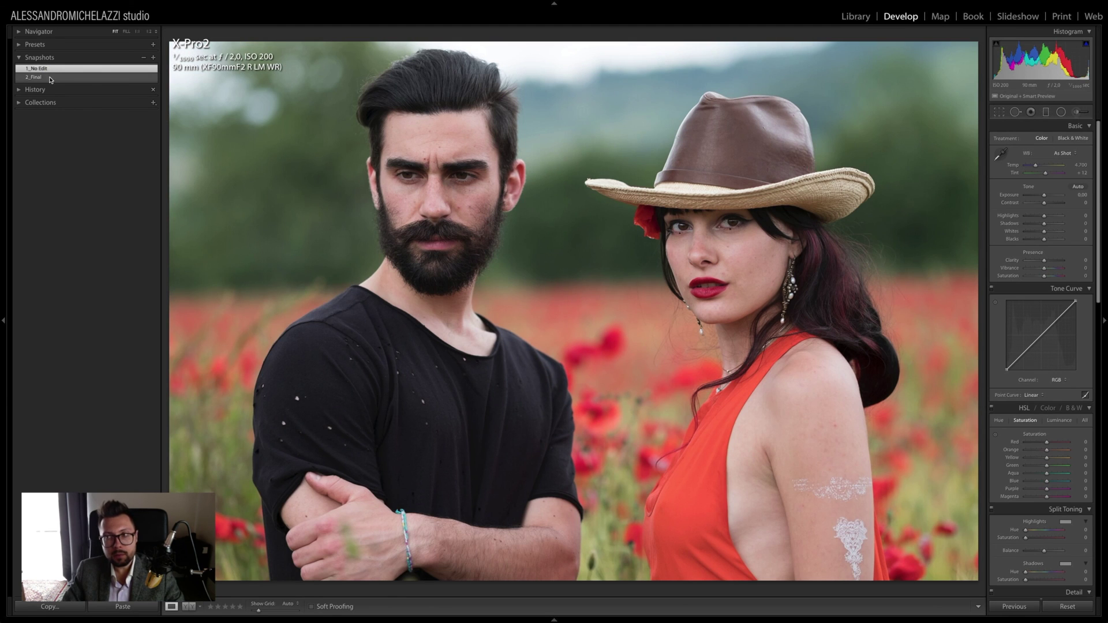
pyautogui.click(53, 79)
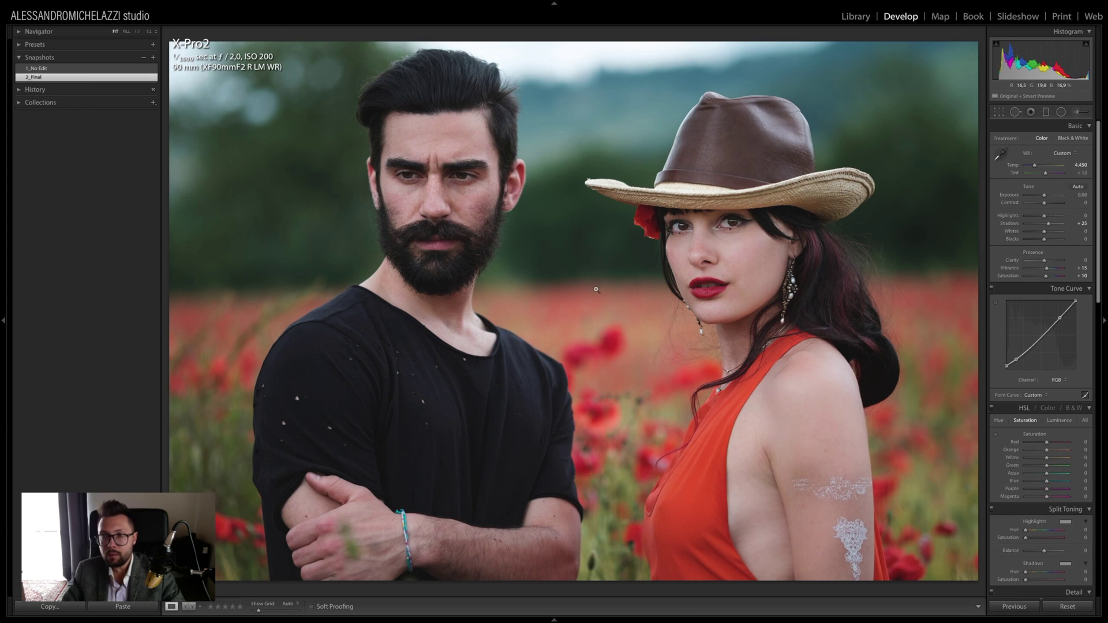
pyautogui.moveTo(1045, 198); pyautogui.dragTo(1045, 198)
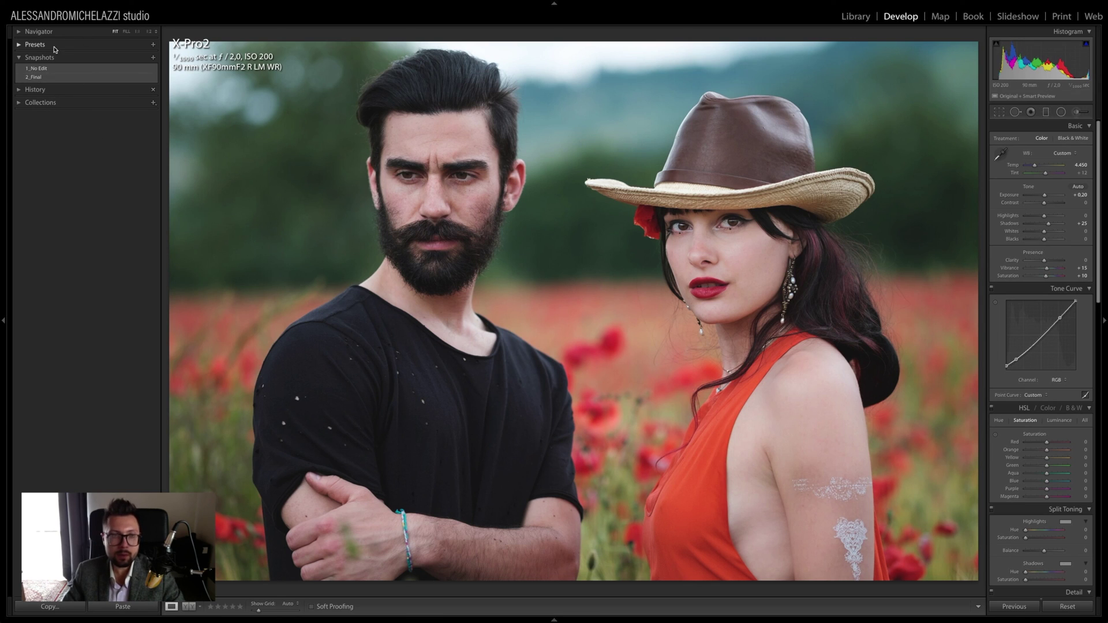
# - Update the 2_Final snapshot with the current settings and compare it with the 1_No Edit snapshot, ending on 2_Final
pyautogui.rightClick(49, 80)
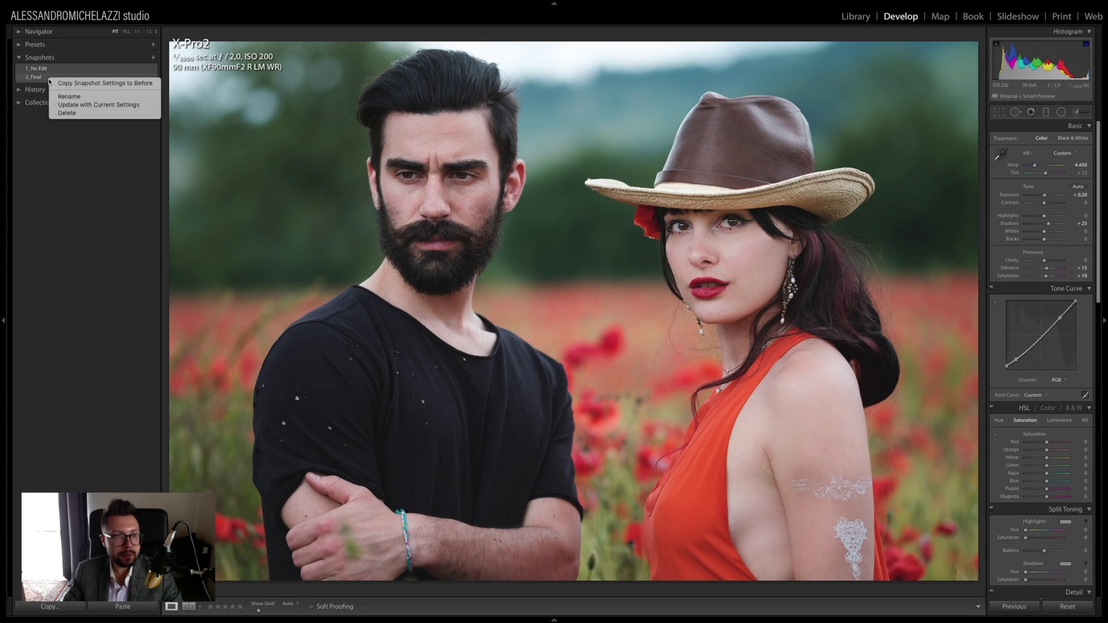
pyautogui.click(84, 105)
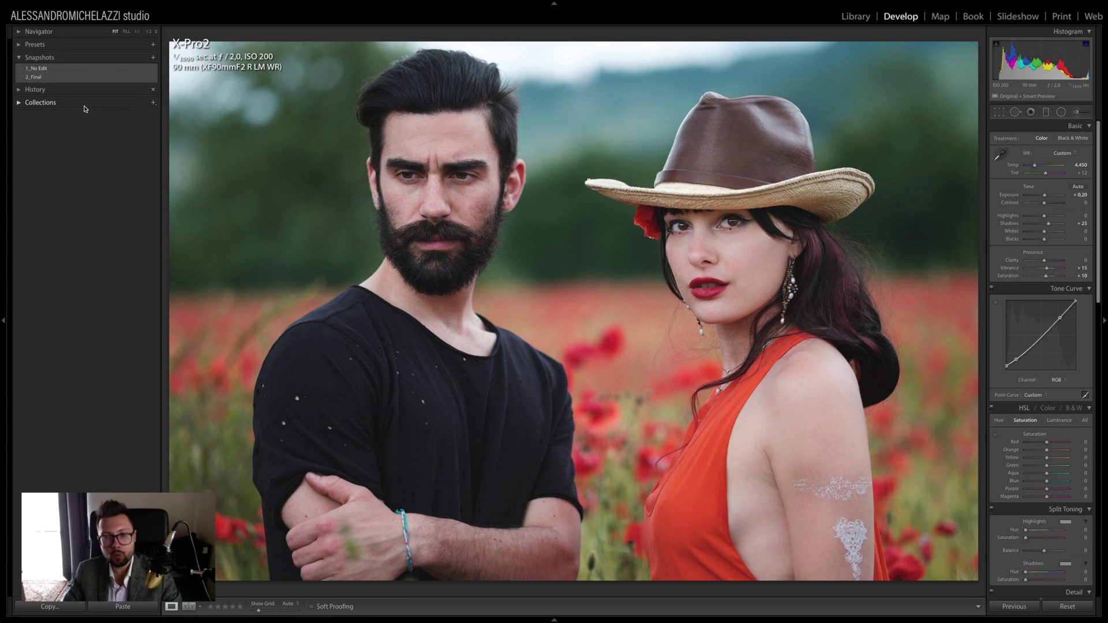
pyautogui.click(46, 70)
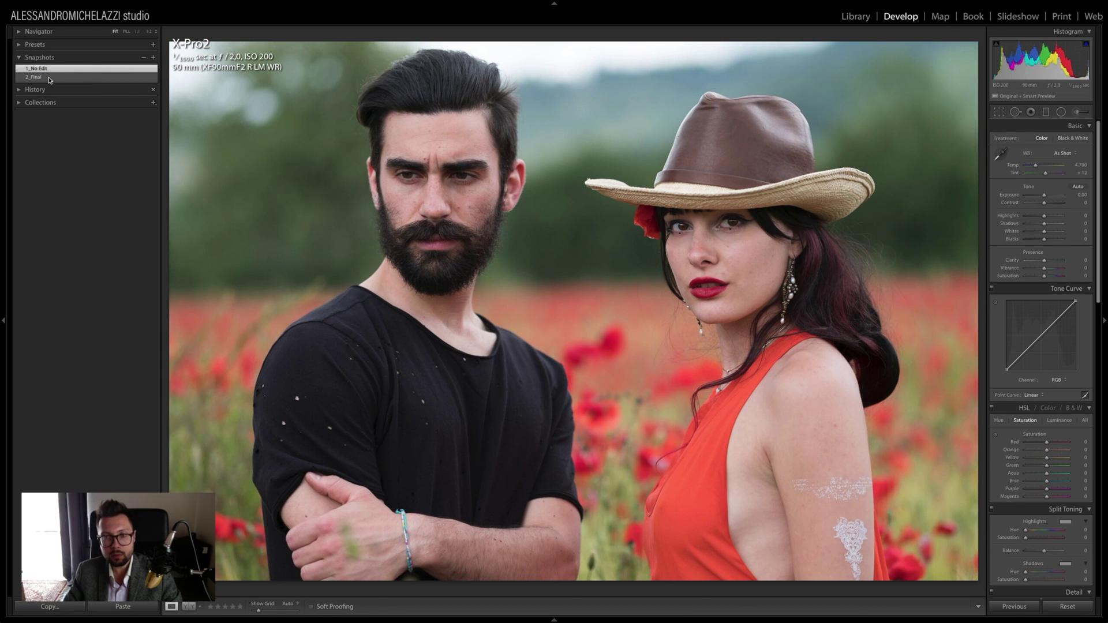
pyautogui.click(49, 78)
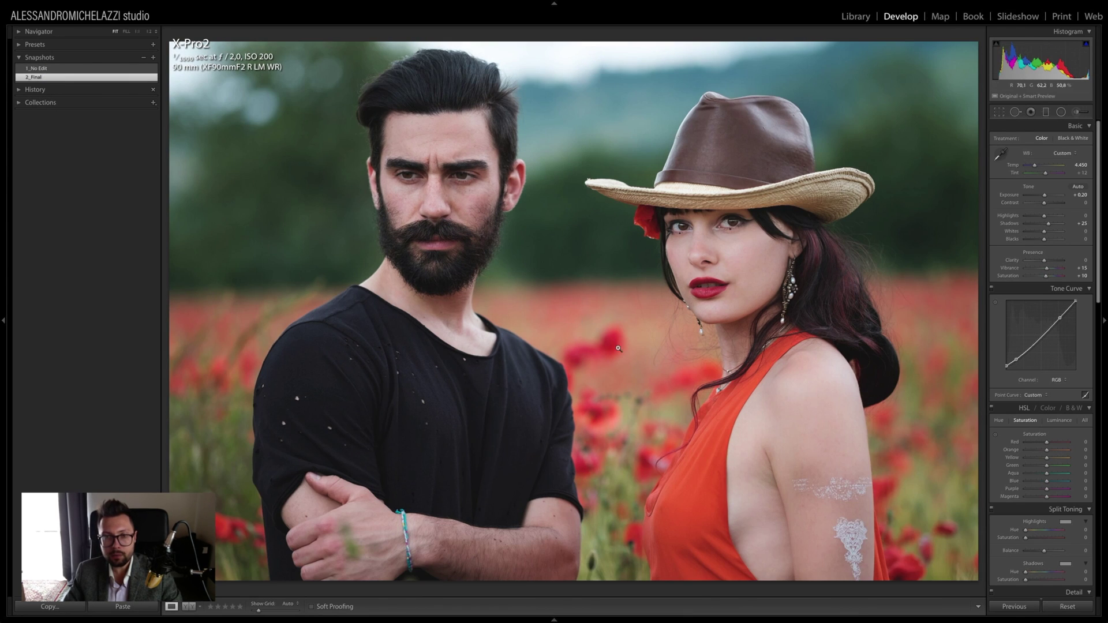